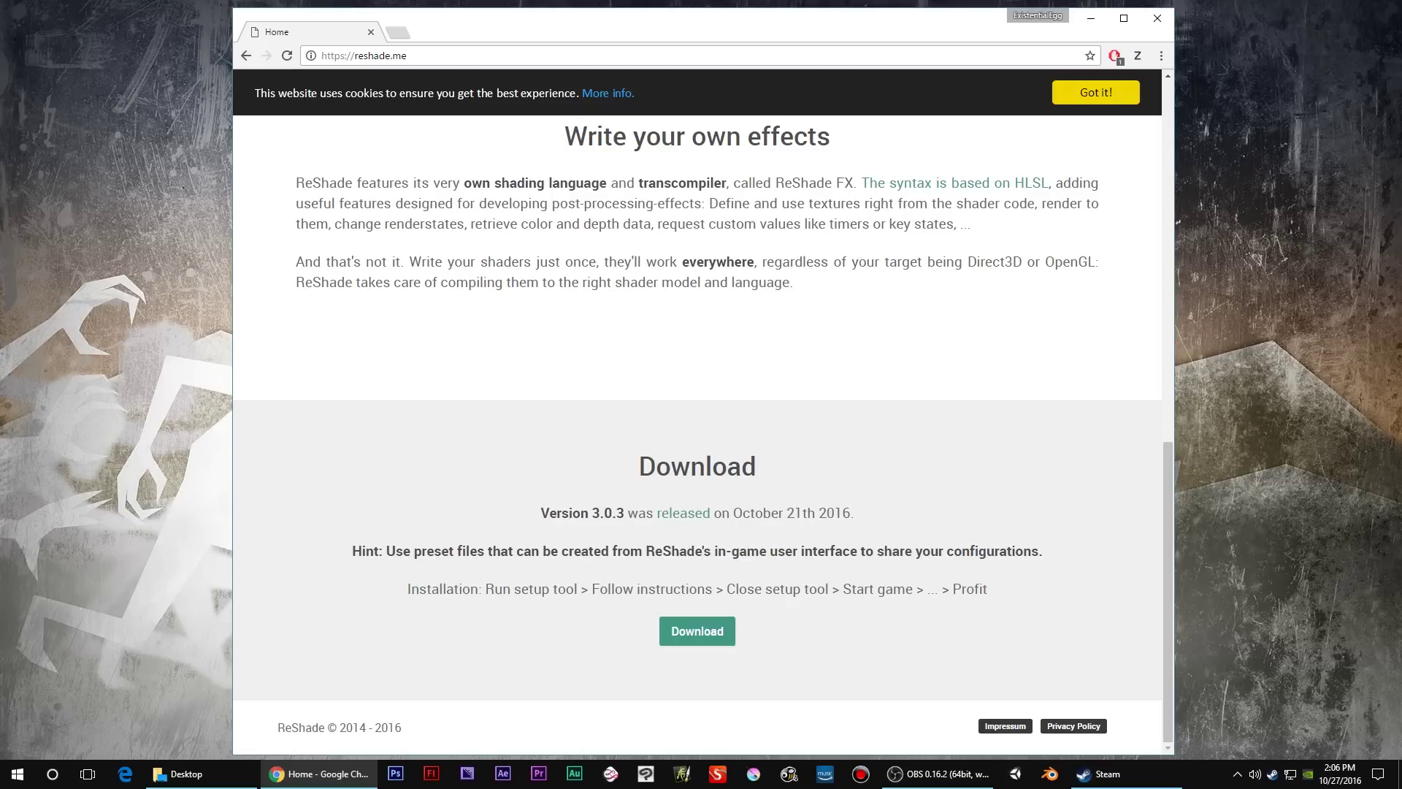
# - Switch from the browser to the desktop, where the ReShade setup Welcome window is open
pyautogui.hotkey('alt', 'Tab')
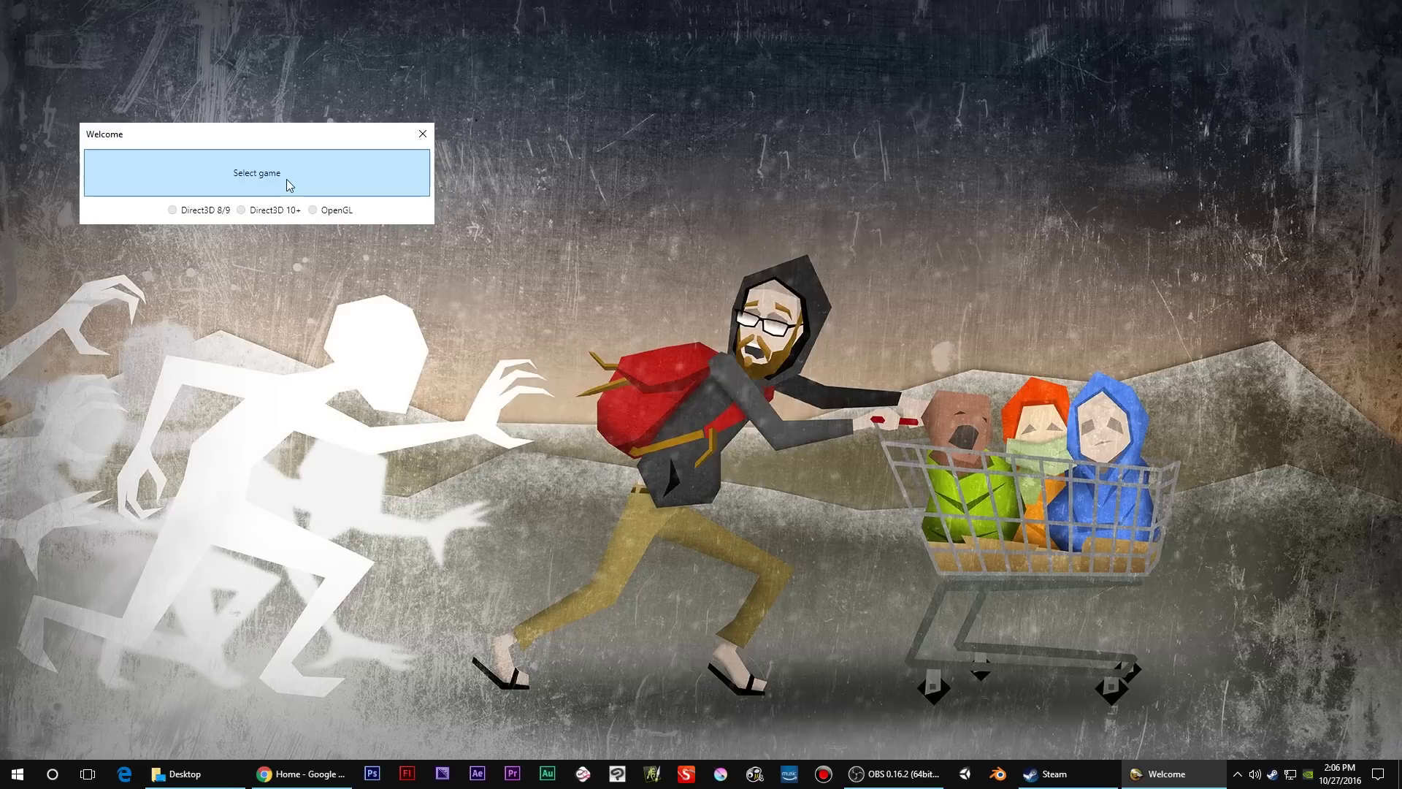
# - Browse to steamapps\common\Dream Car Racing 3D and choose dcr3d.exe as the target game
pyautogui.click(287, 181)
pyautogui.moveTo(304, 157); pyautogui.dragTo(601, 296)
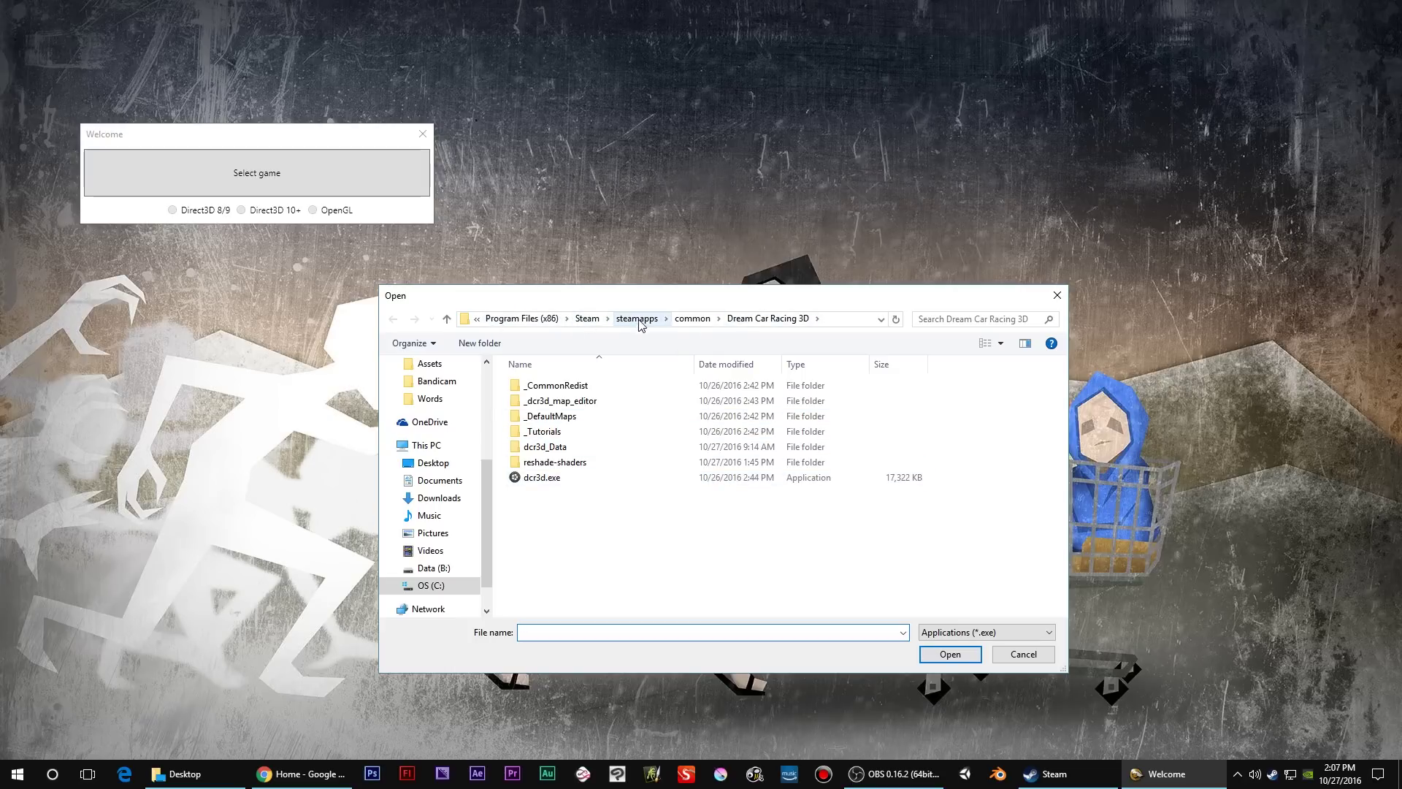
pyautogui.click(707, 320)
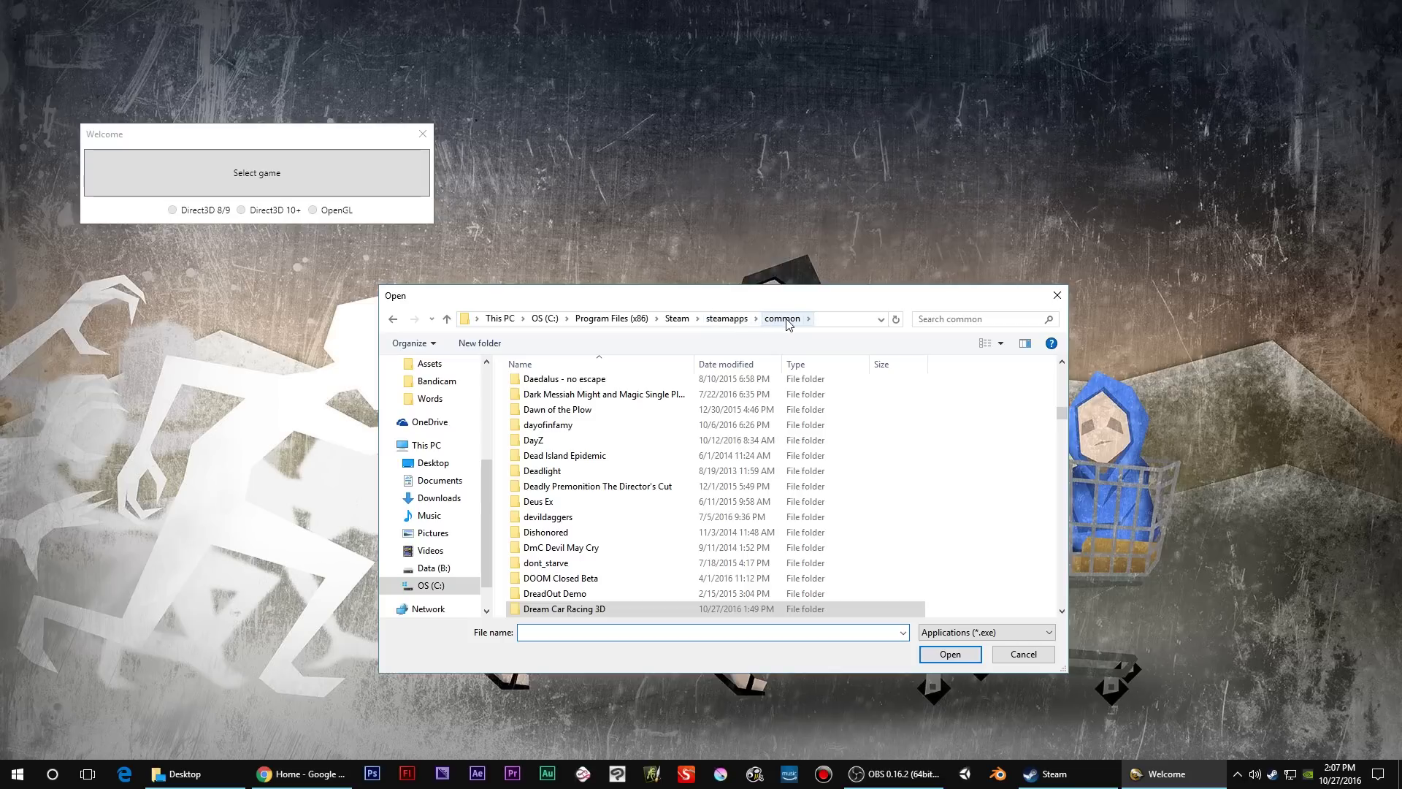
pyautogui.doubleClick(523, 611)
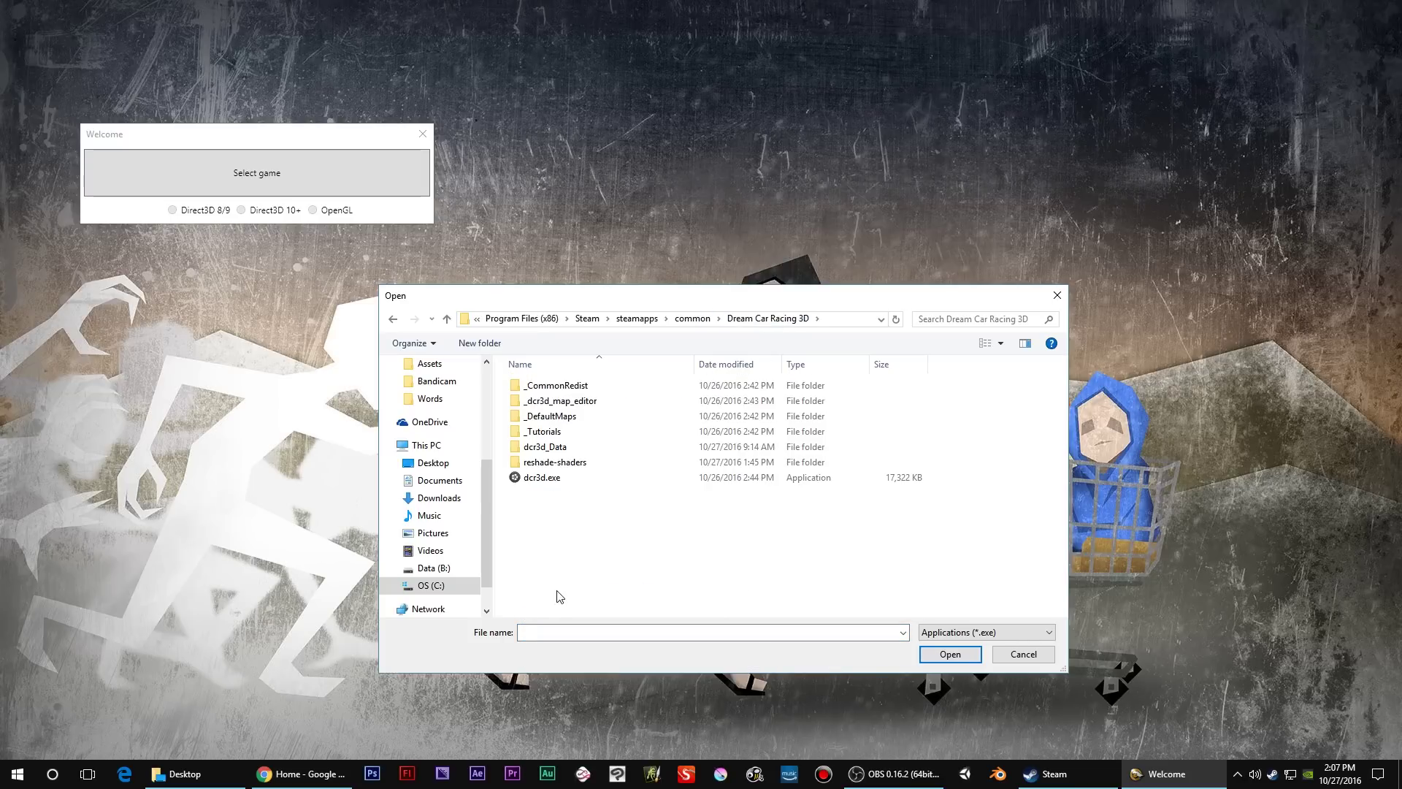
pyautogui.moveTo(588, 301); pyautogui.dragTo(619, 279)
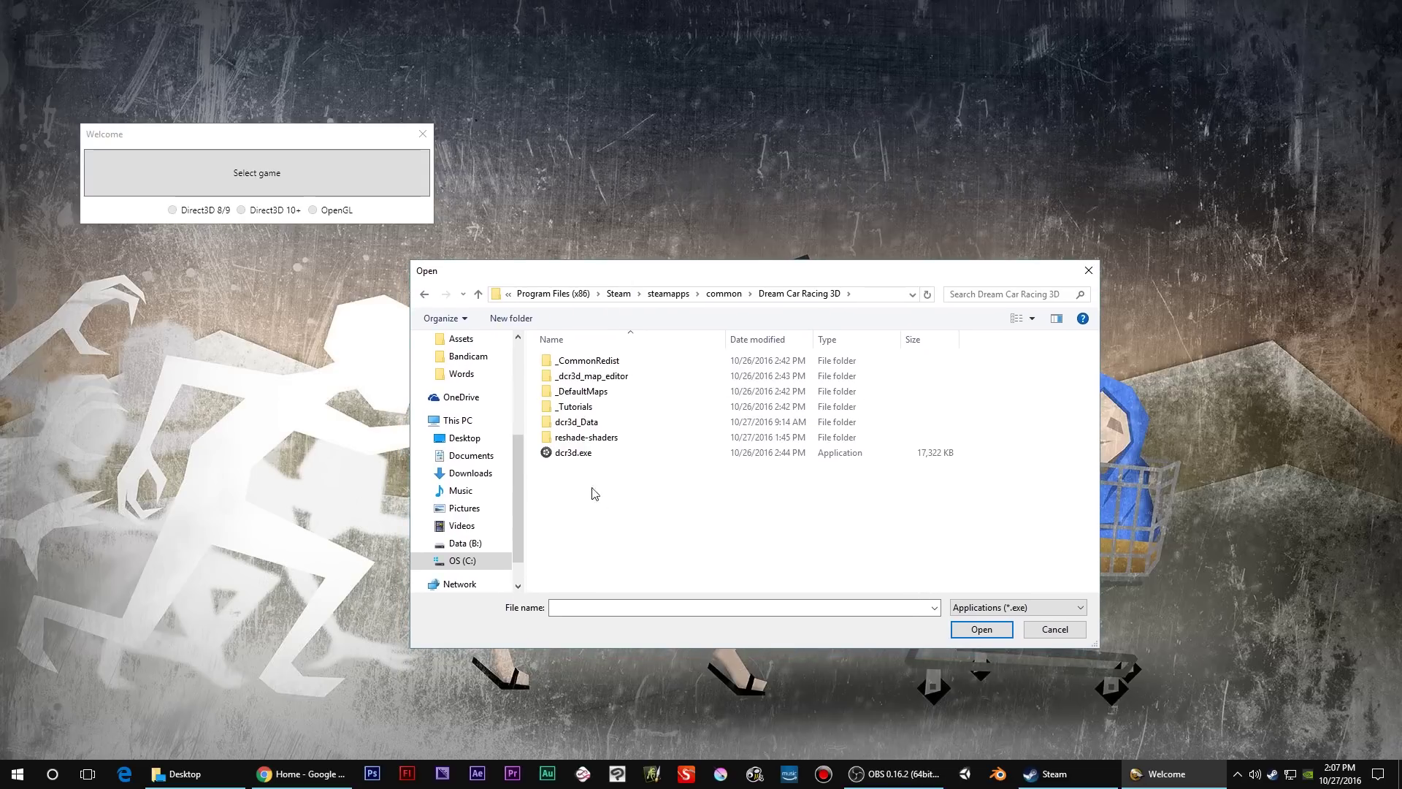
pyautogui.click(573, 453)
pyautogui.doubleClick(684, 454)
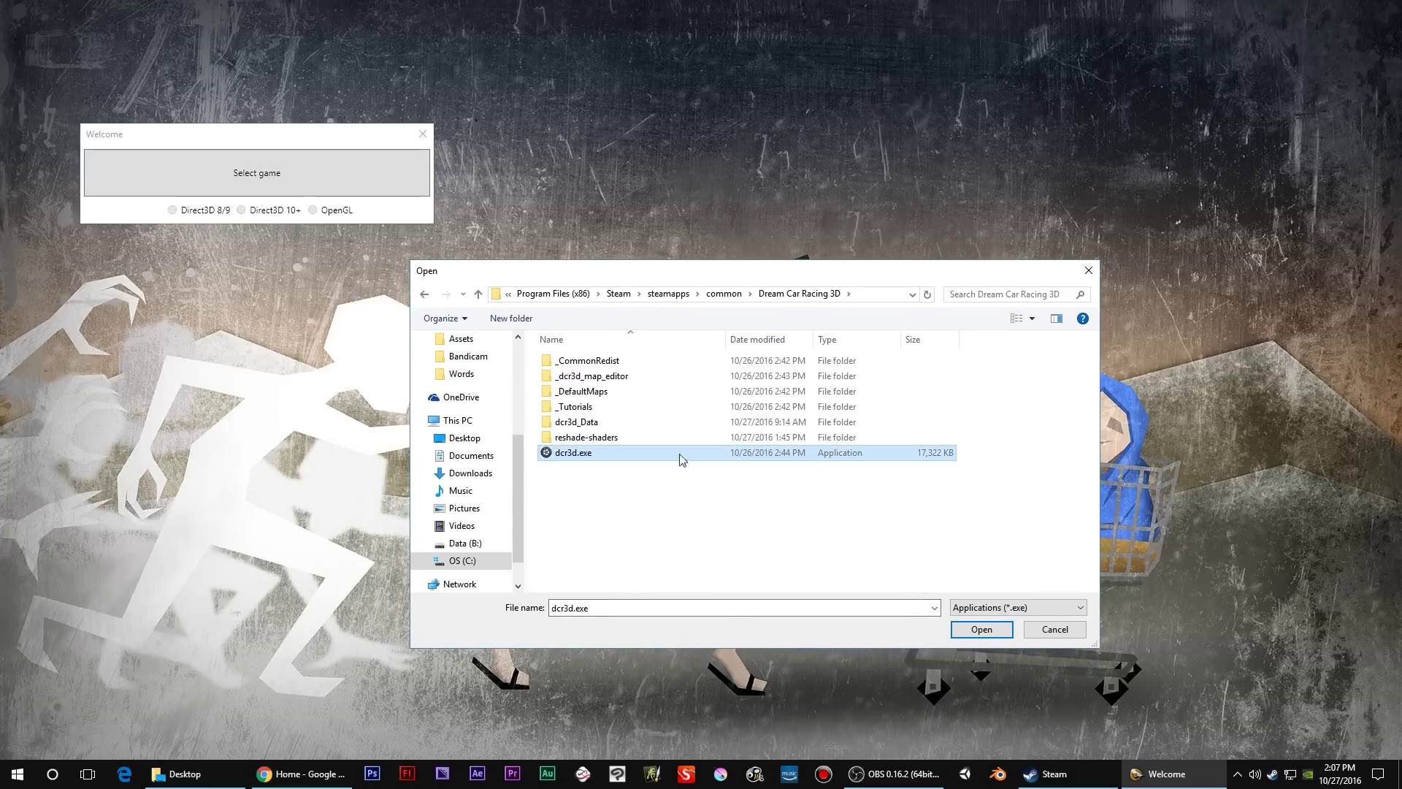
pyautogui.click(321, 212)
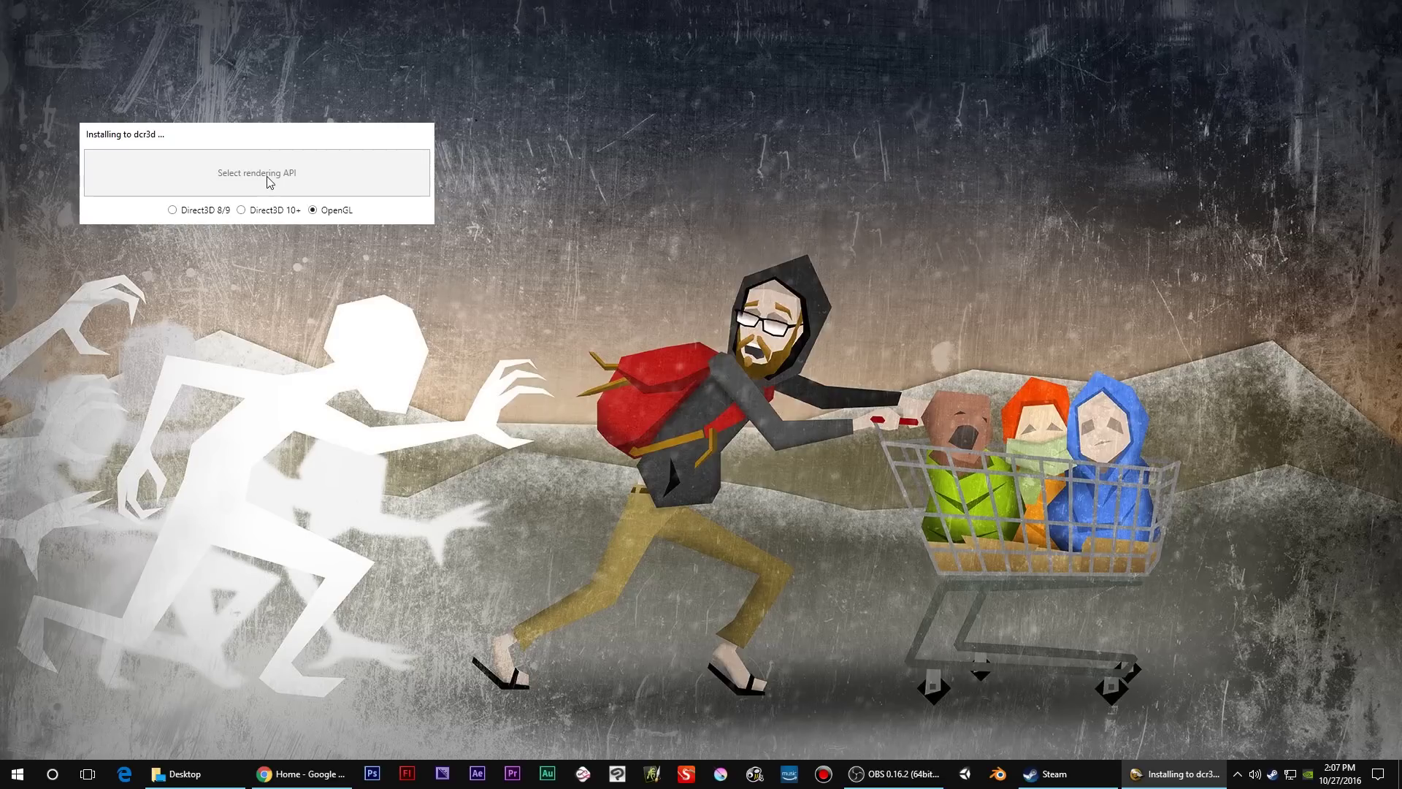
# - Install ReShade into dcr3d with OpenGL, overwriting the old install and adding all standard effects
pyautogui.click(314, 210)
pyautogui.moveTo(723, 365)
pyautogui.mouseDown()
pyautogui.moveTo(310, 253)
pyautogui.moveTo(334, 255)
pyautogui.mouseUp()
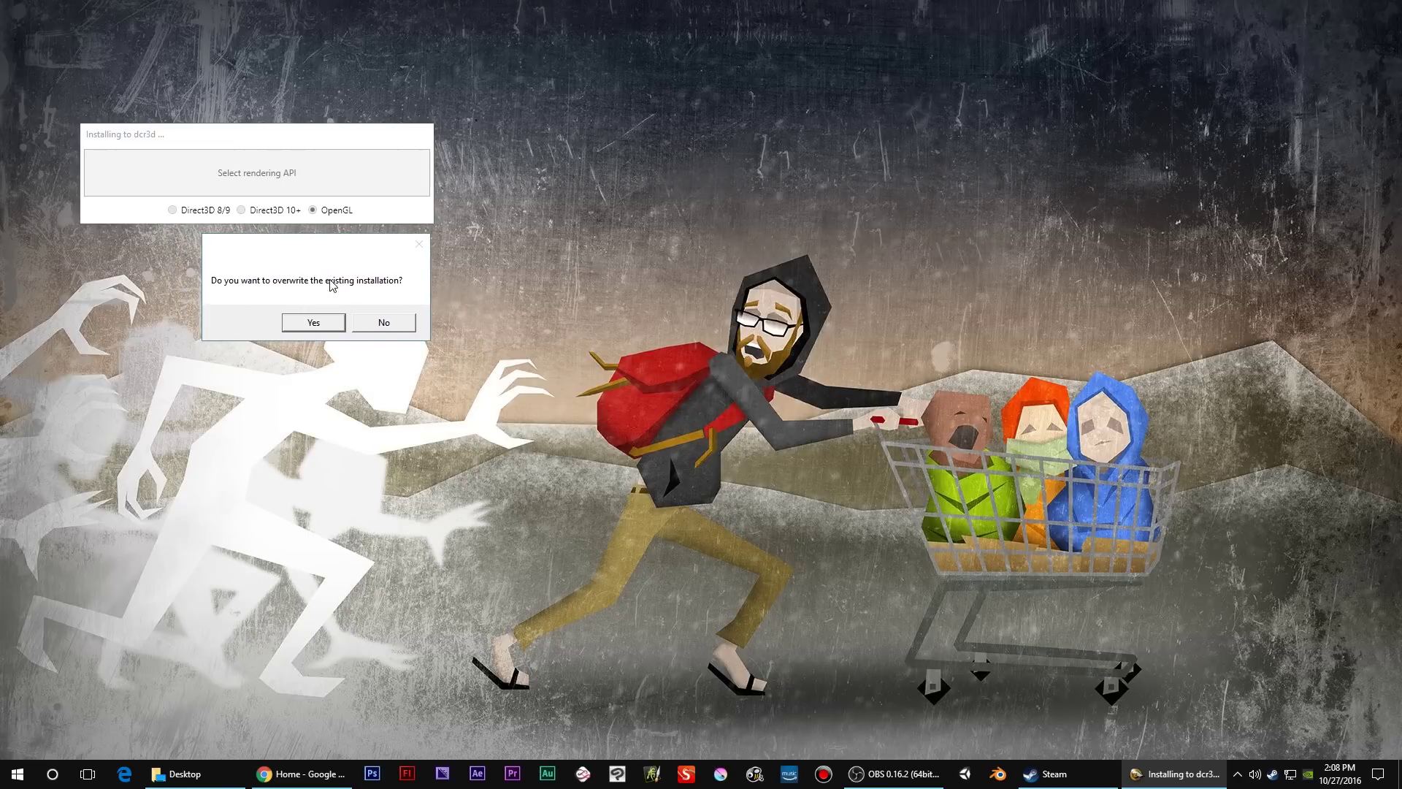
pyautogui.click(324, 321)
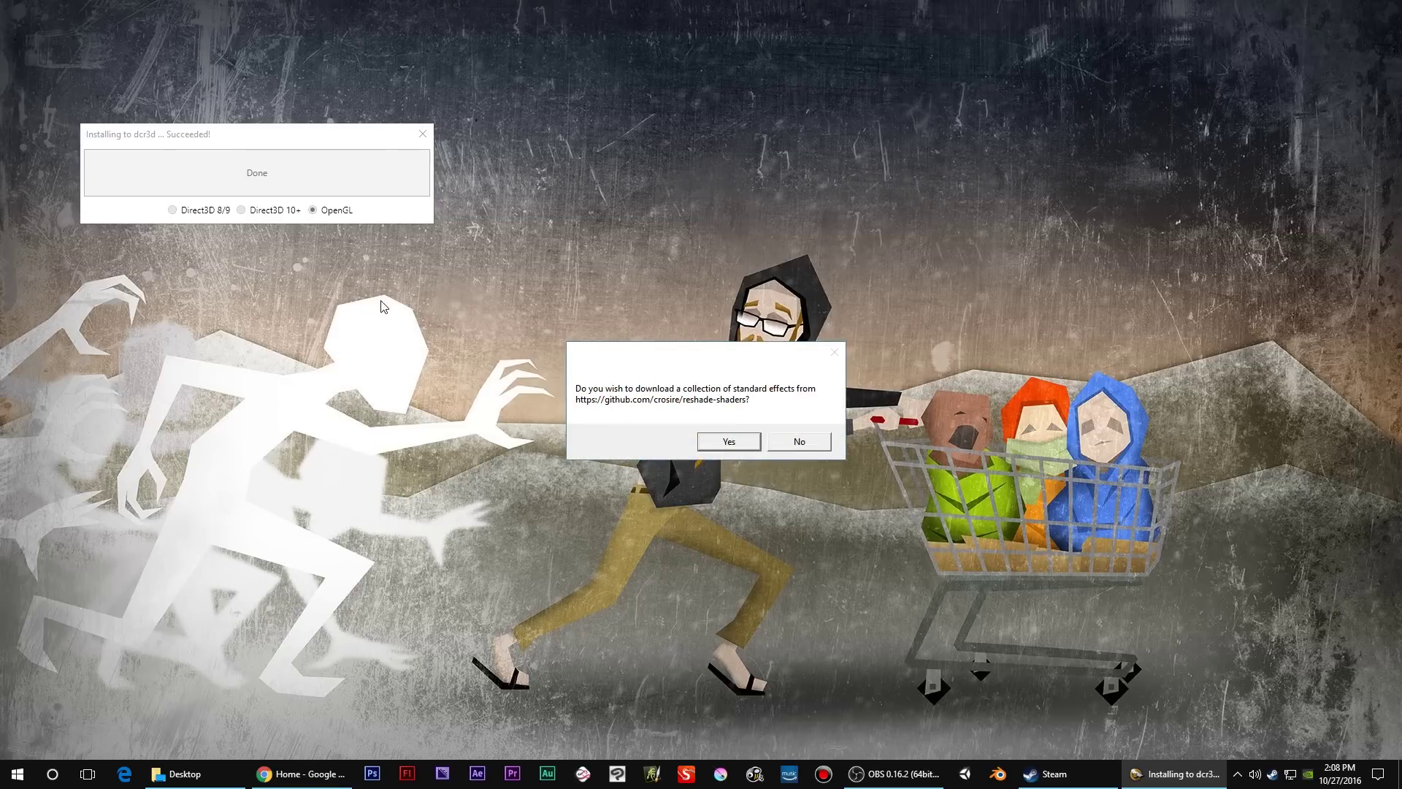
pyautogui.click(731, 442)
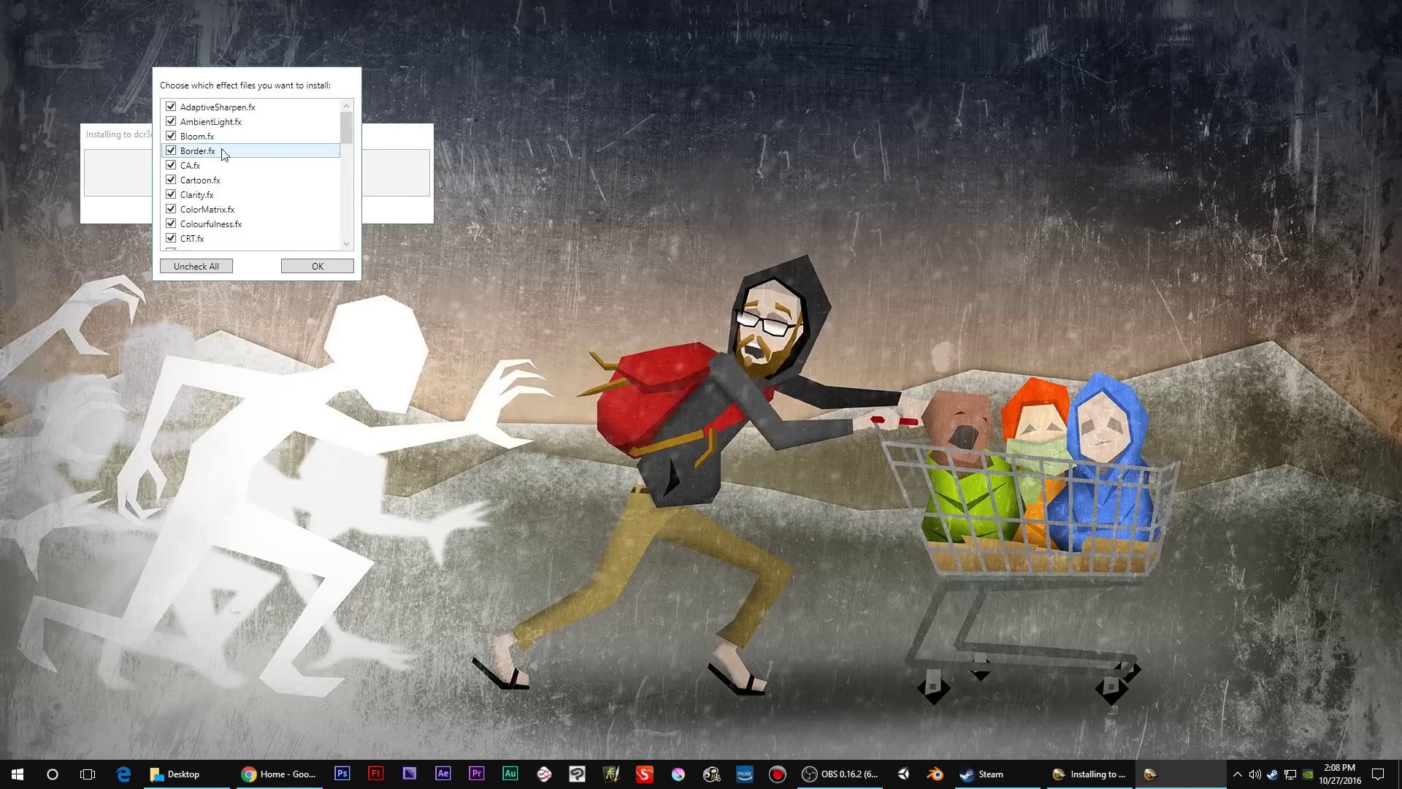
pyautogui.moveTo(348, 126)
pyautogui.mouseDown()
pyautogui.moveTo(350, 224)
pyautogui.moveTo(362, 121)
pyautogui.mouseUp()
pyautogui.click(327, 268)
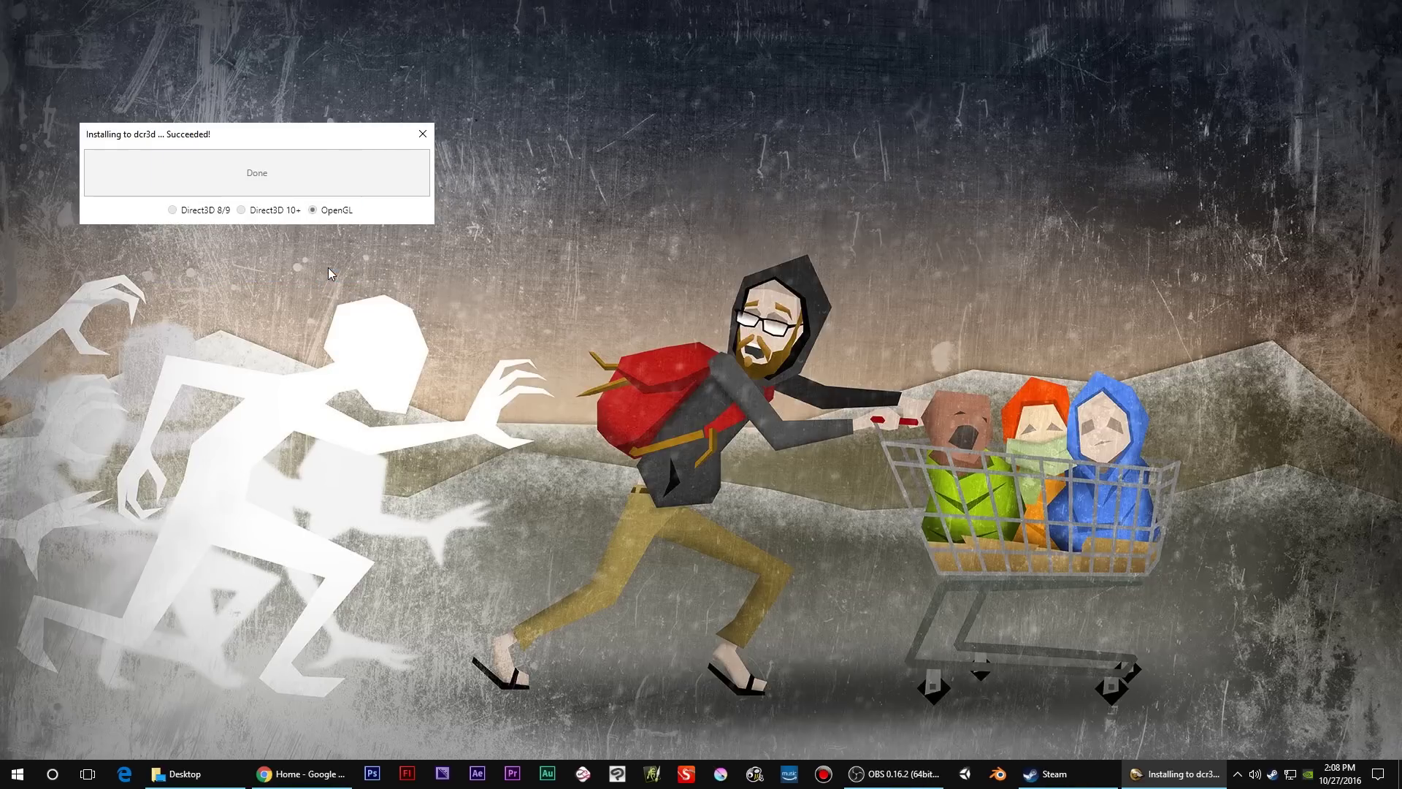
# - Close the finished installer and launch Dream Car Racing 3D from Steam's tray menu
pyautogui.click(423, 135)
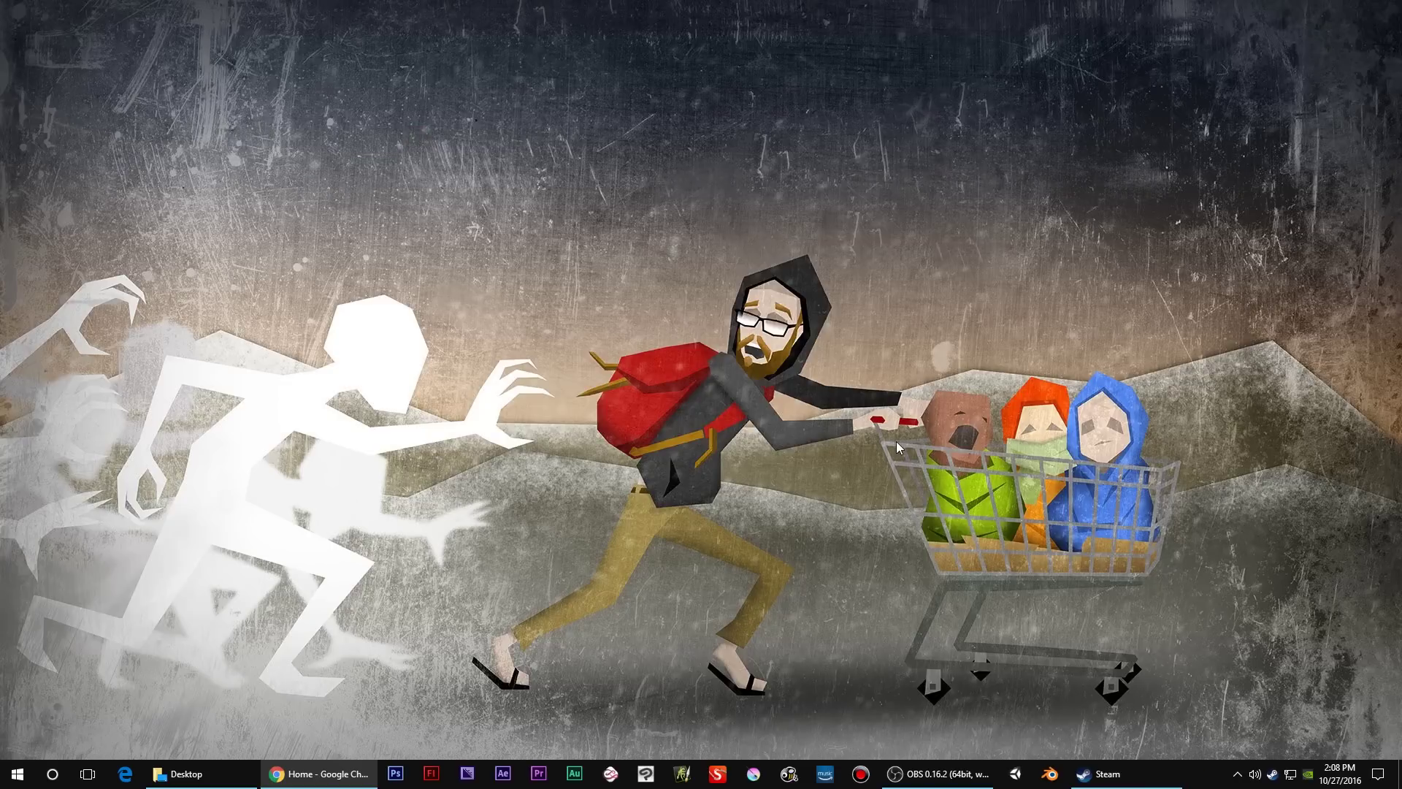
pyautogui.rightClick(1271, 774)
pyautogui.click(1318, 562)
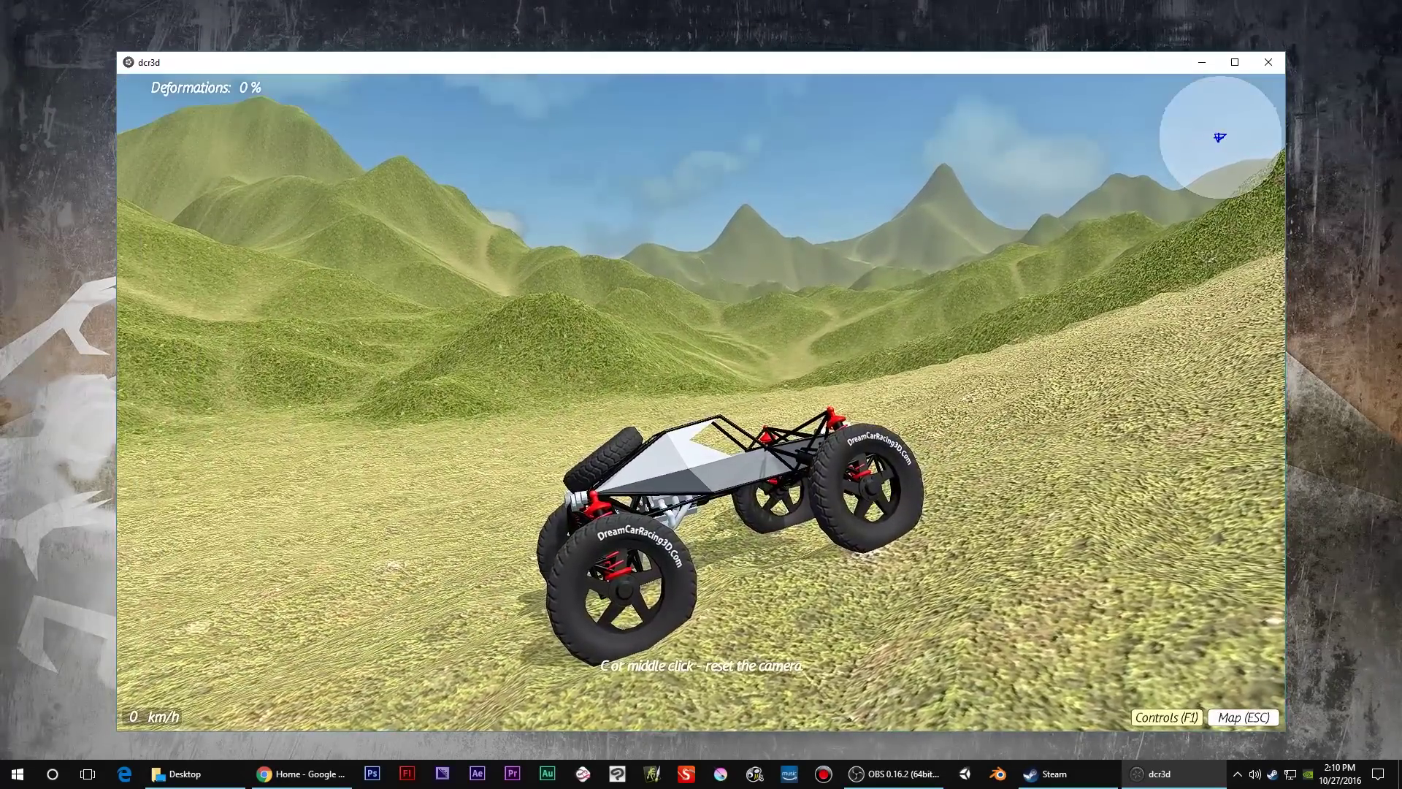
# - Toggle the shader effects on and off twice with Scroll Lock, ending with them off
pyautogui.press('Scroll_Lock')
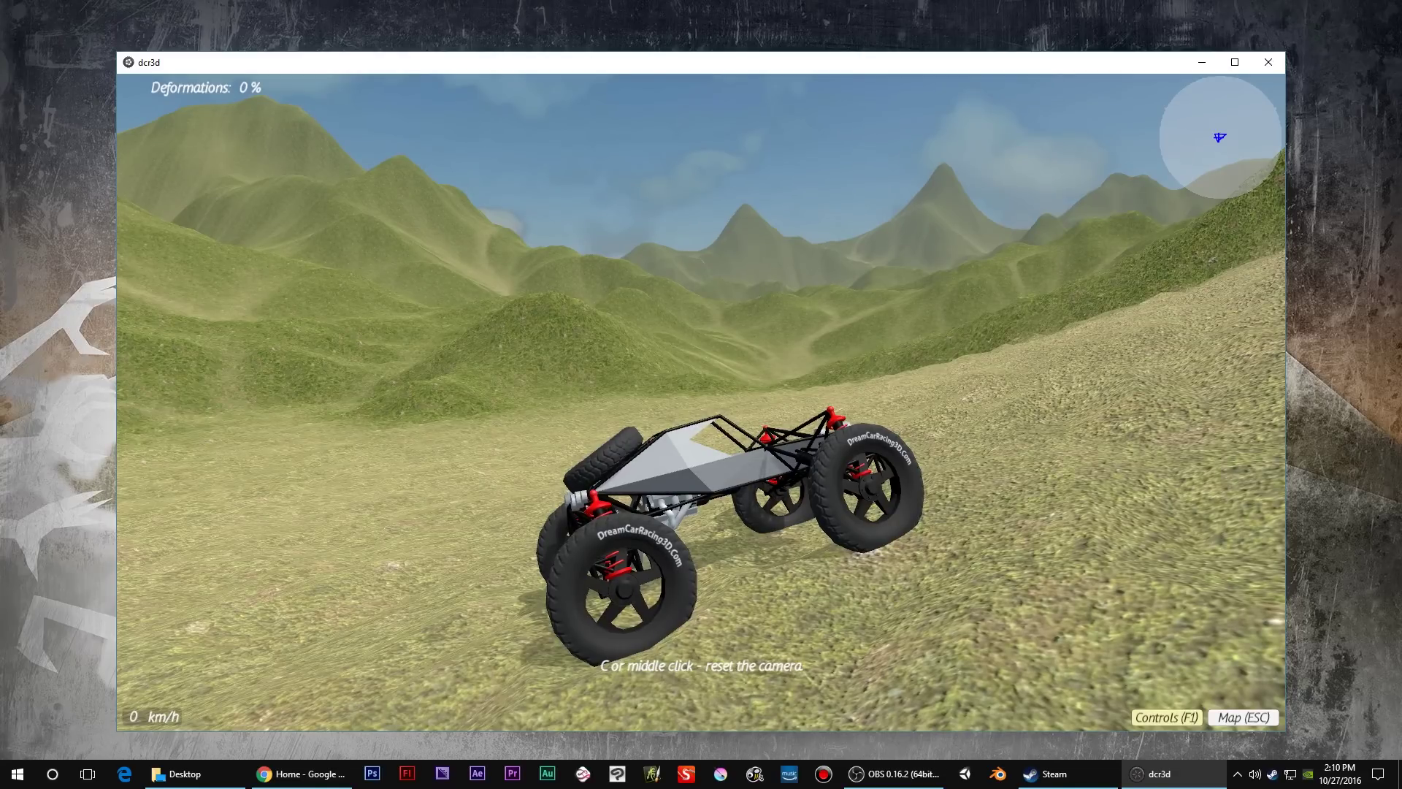
pyautogui.press('Scroll_Lock')
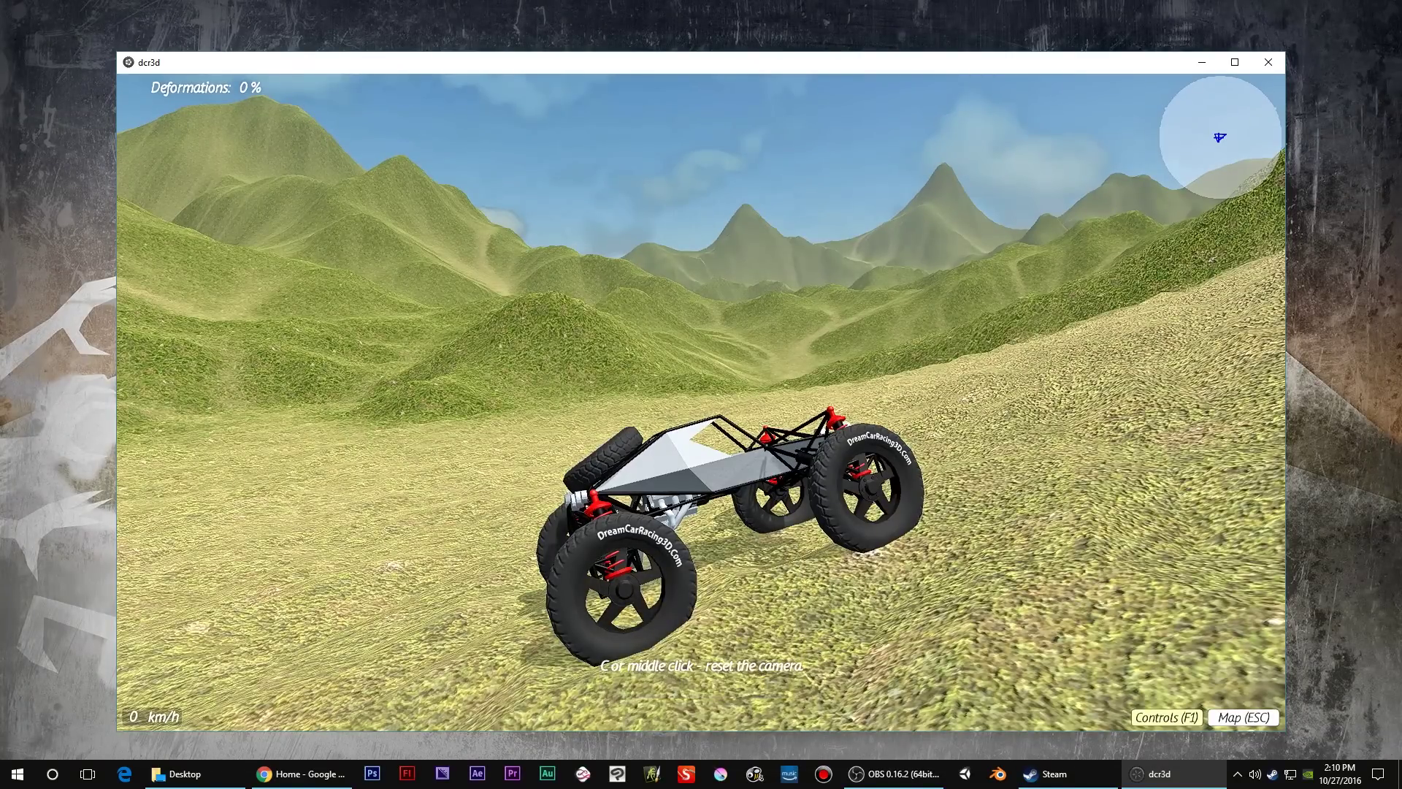
pyautogui.press('Scroll_Lock')
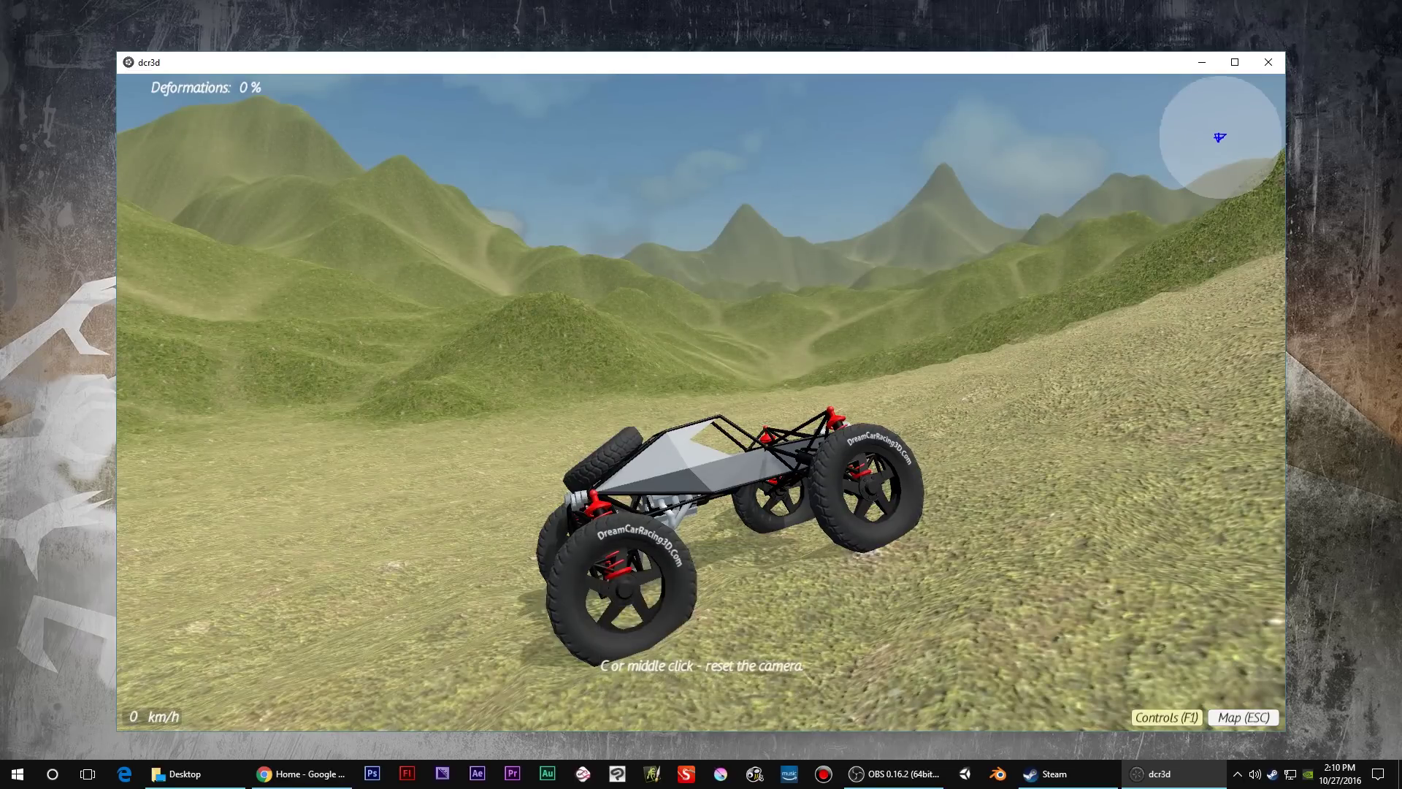
pyautogui.press('Scroll_Lock')
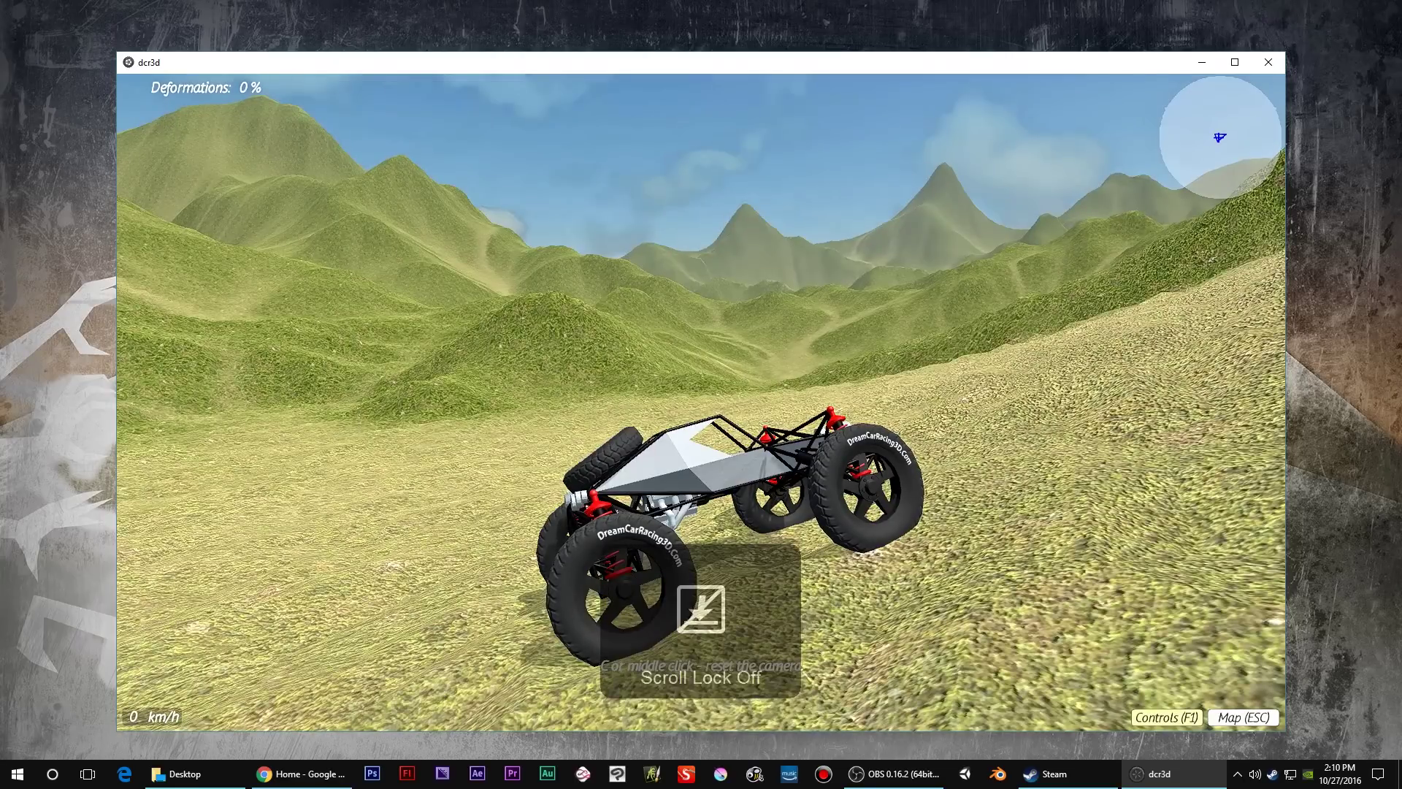
# - View the buggy from behind, engage its differential lock, and bring up the ReShade overlay
pyautogui.moveTo(896, 634)
pyautogui.mouseDown()
pyautogui.moveTo(599, 629)
pyautogui.moveTo(1297, 623)
pyautogui.mouseUp()
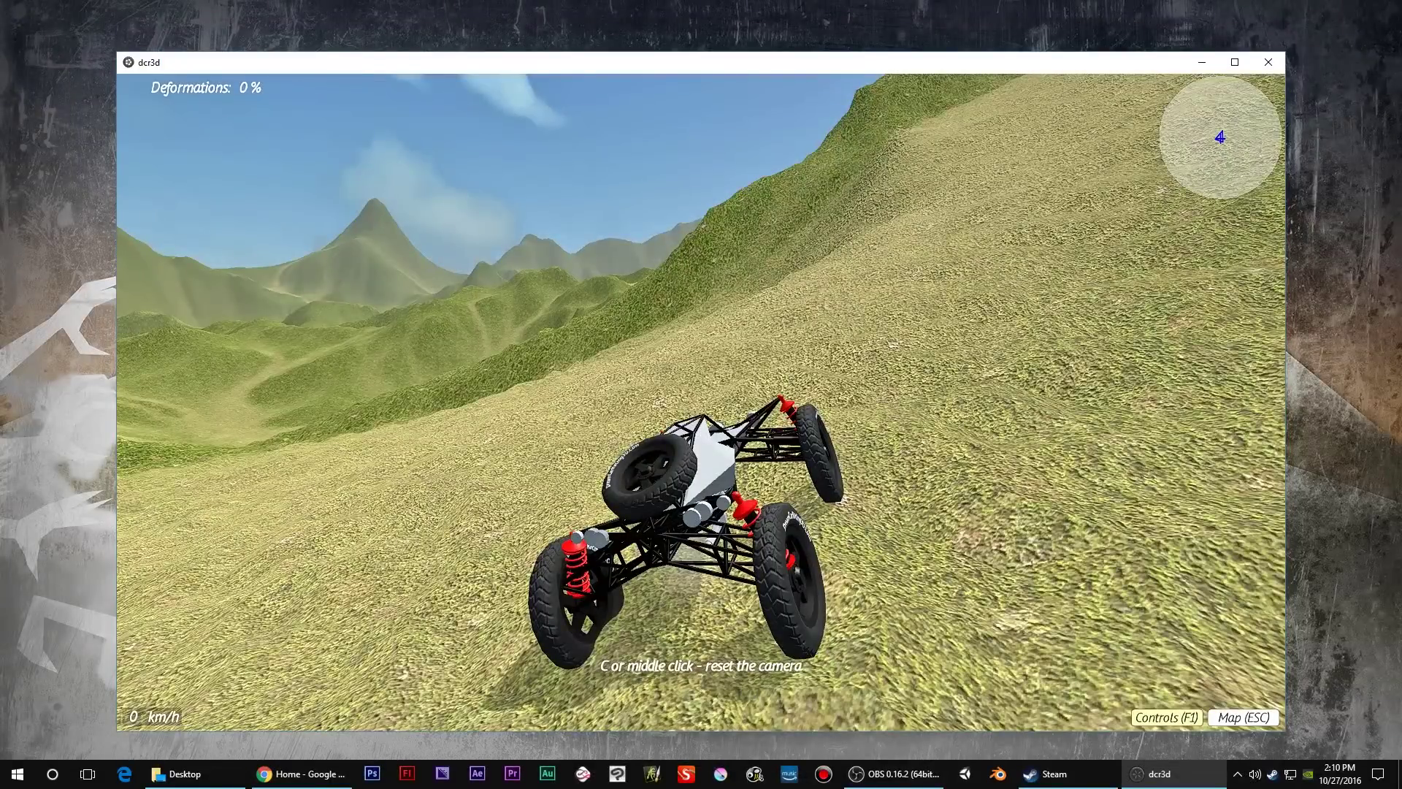
pyautogui.press('l')
pyautogui.press('Home')
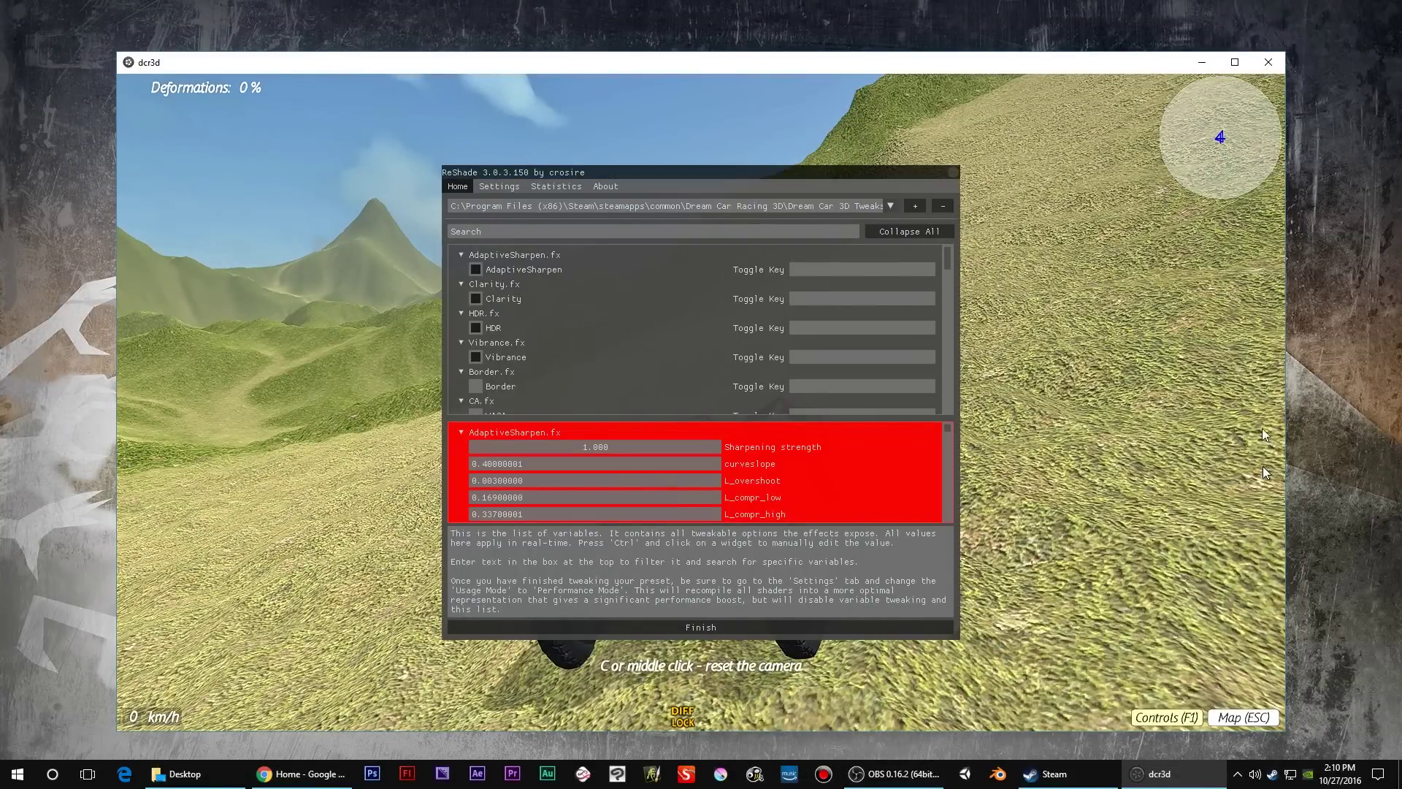
# - Move the overlay left so the car shows, and briefly enable then disable Cartoon
pyautogui.moveTo(801, 175)
pyautogui.mouseDown()
pyautogui.moveTo(555, 180)
pyautogui.moveTo(520, 164)
pyautogui.mouseUp()
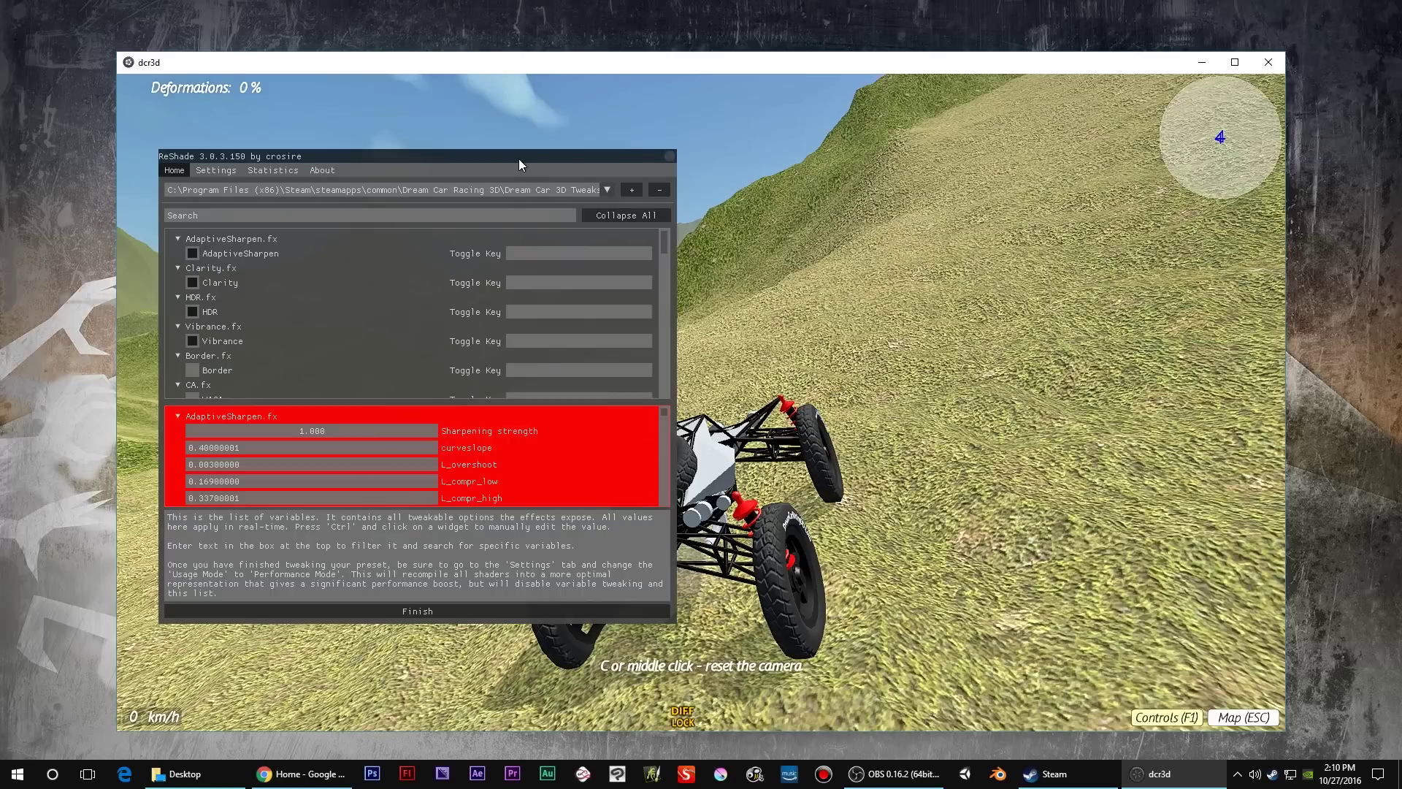
pyautogui.moveTo(518, 159)
pyautogui.mouseDown()
pyautogui.moveTo(447, 159)
pyautogui.moveTo(502, 158)
pyautogui.mouseUp()
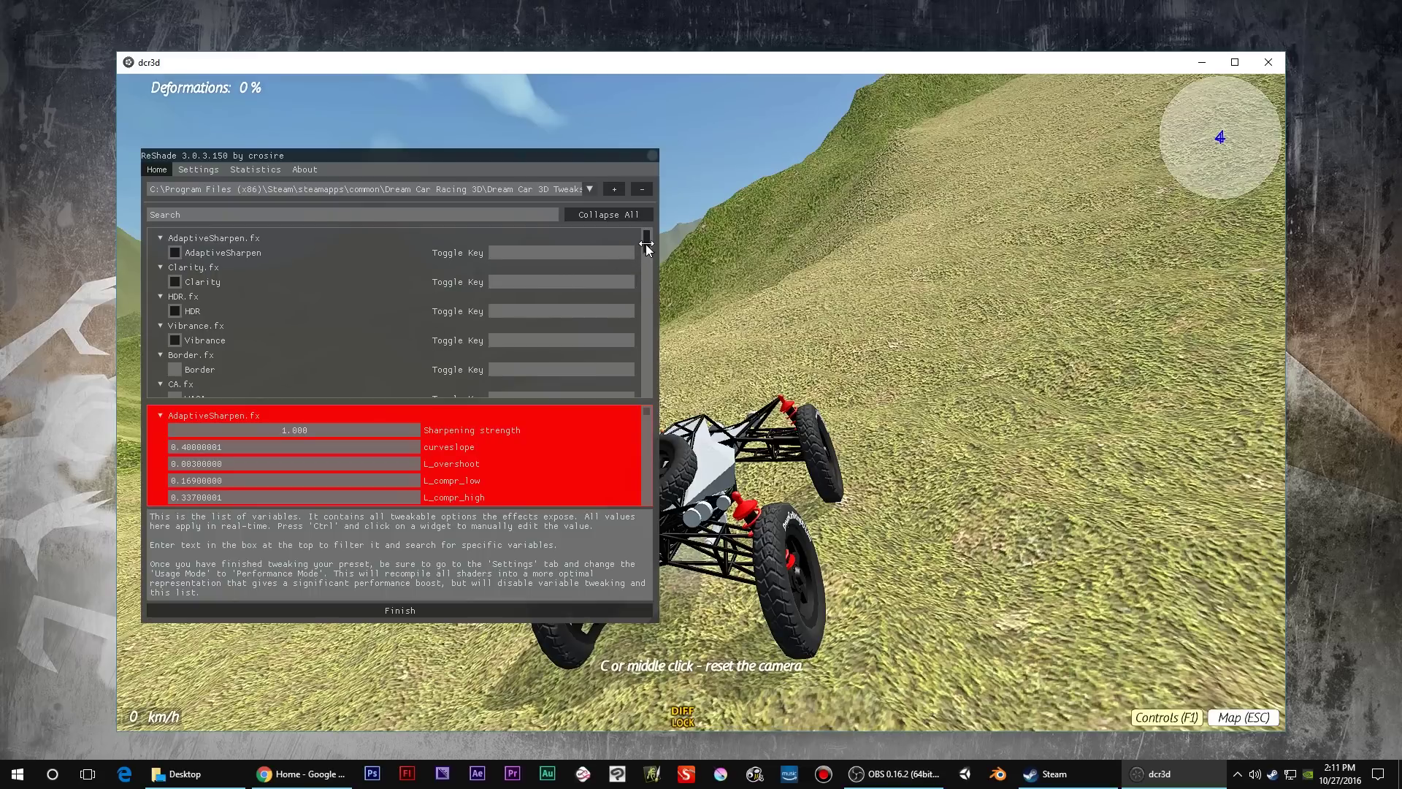
pyautogui.scroll(-3, 513, 341)
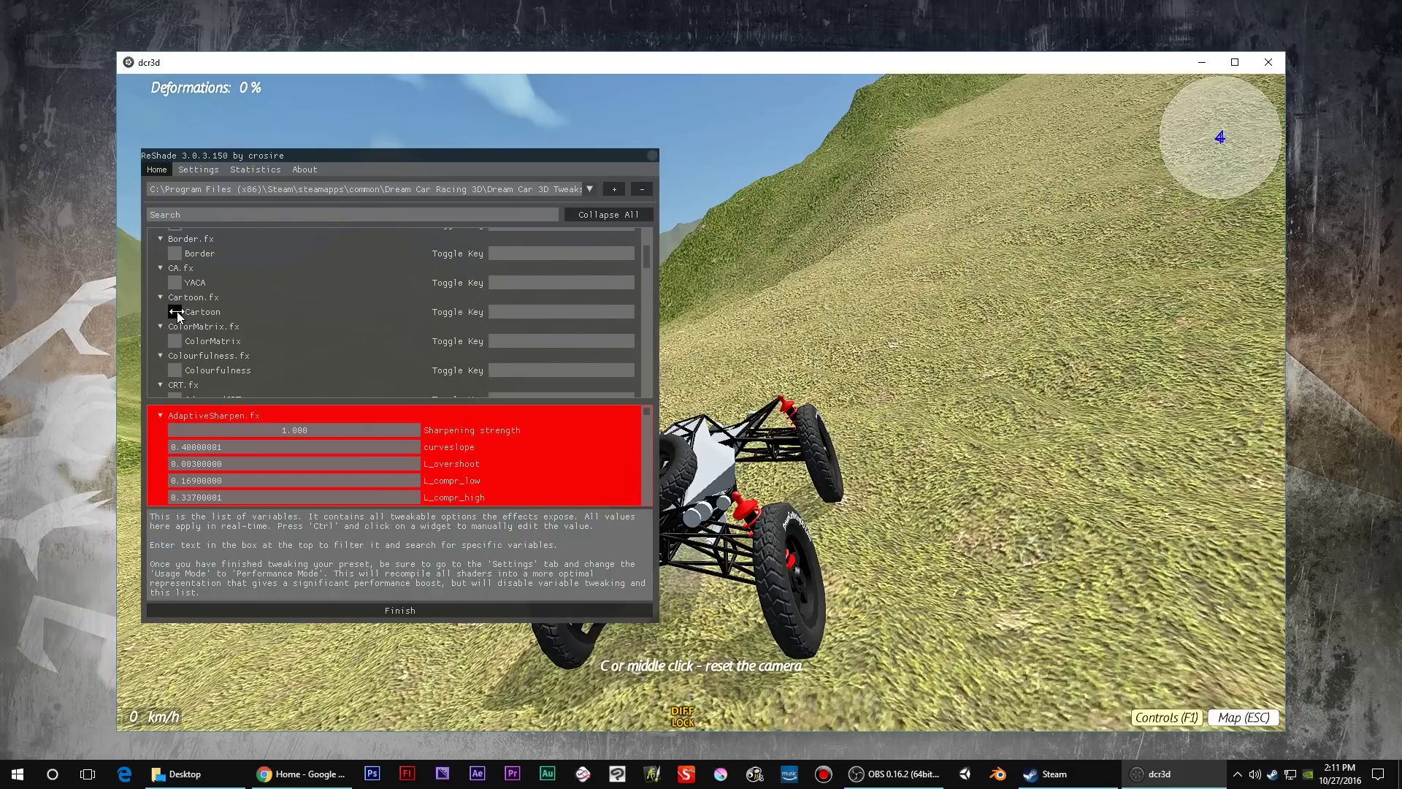
pyautogui.click(176, 313)
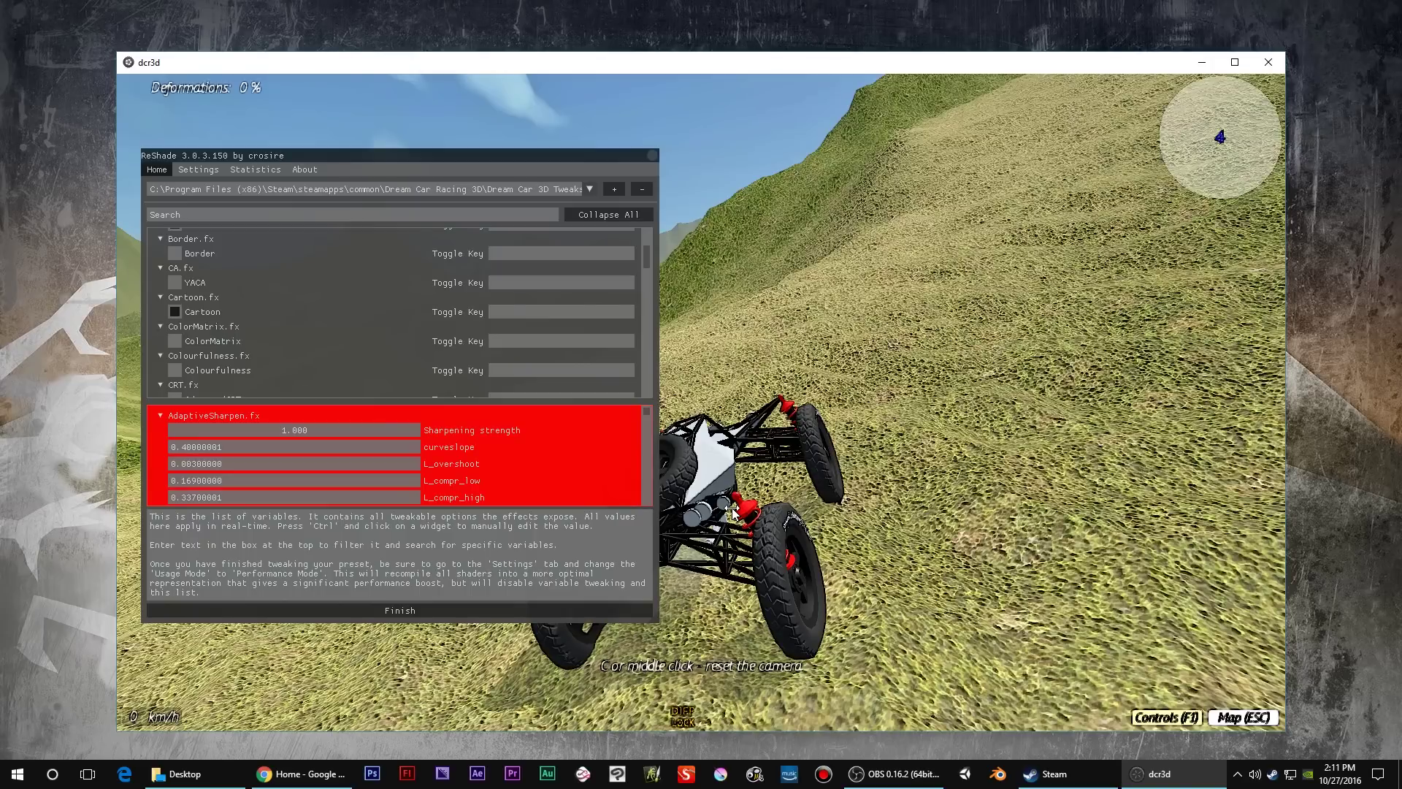
pyautogui.click(175, 312)
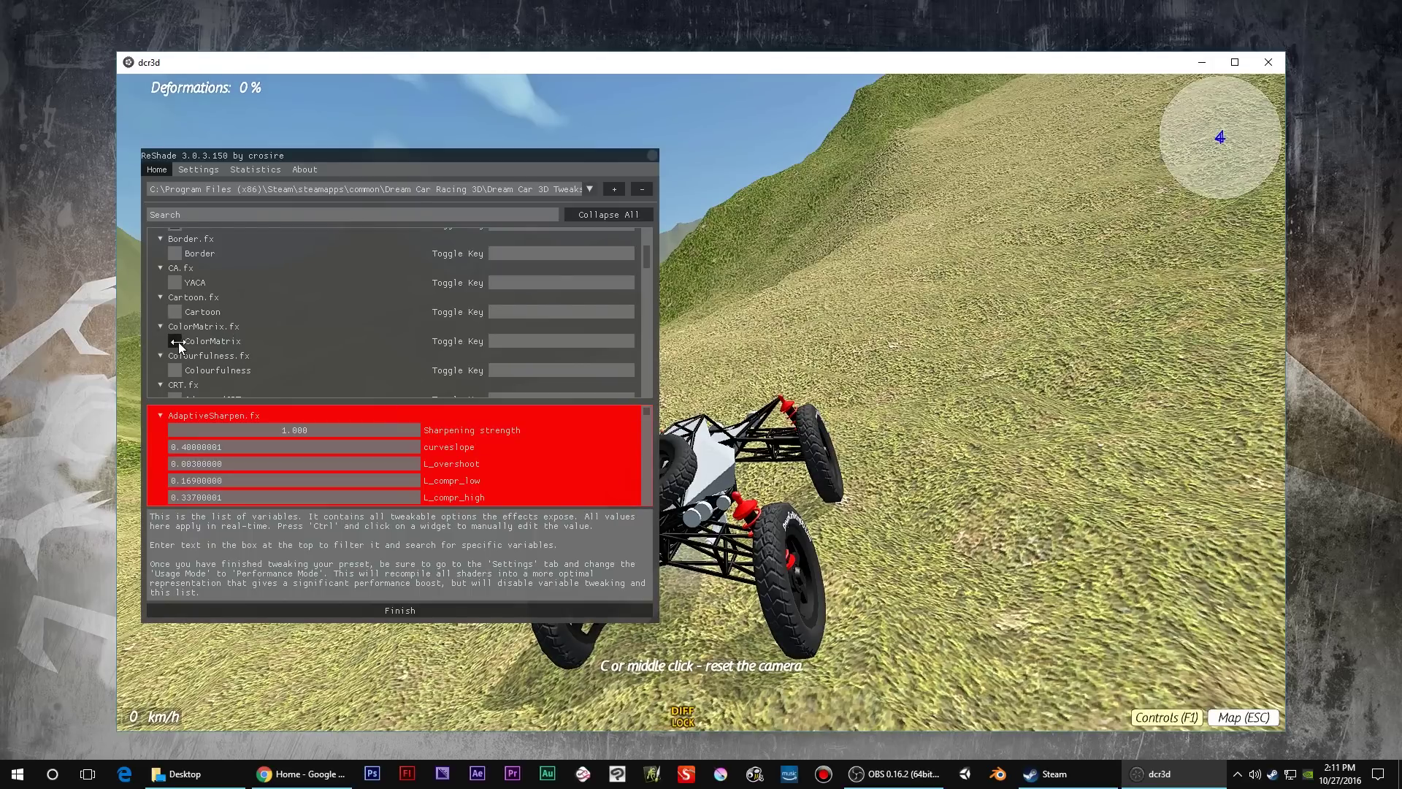
# - Collapse the AdaptiveSharpen.fx variables to reveal the AmbientLight.fx settings
pyautogui.scroll(-10, 256, 374)
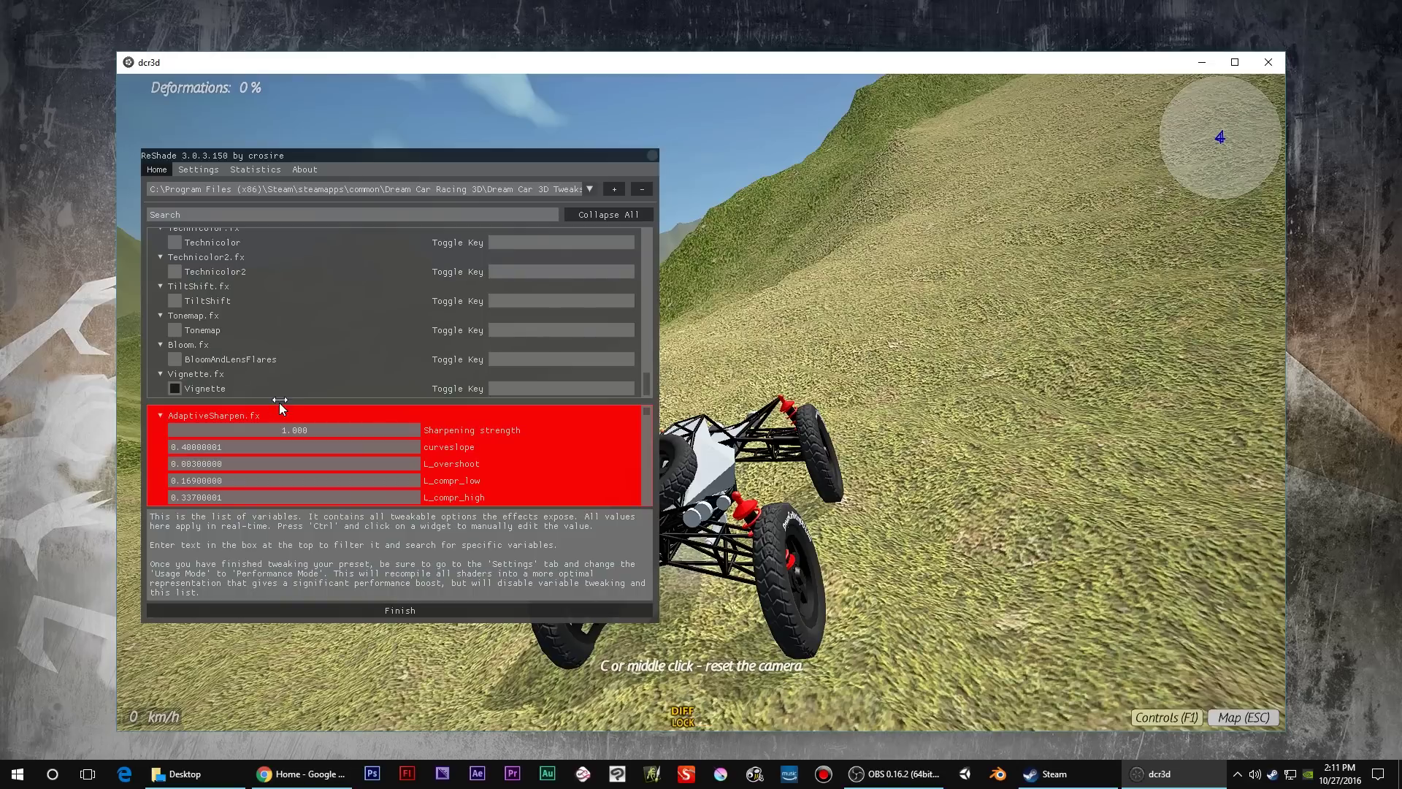
pyautogui.moveTo(647, 385); pyautogui.dragTo(642, 225)
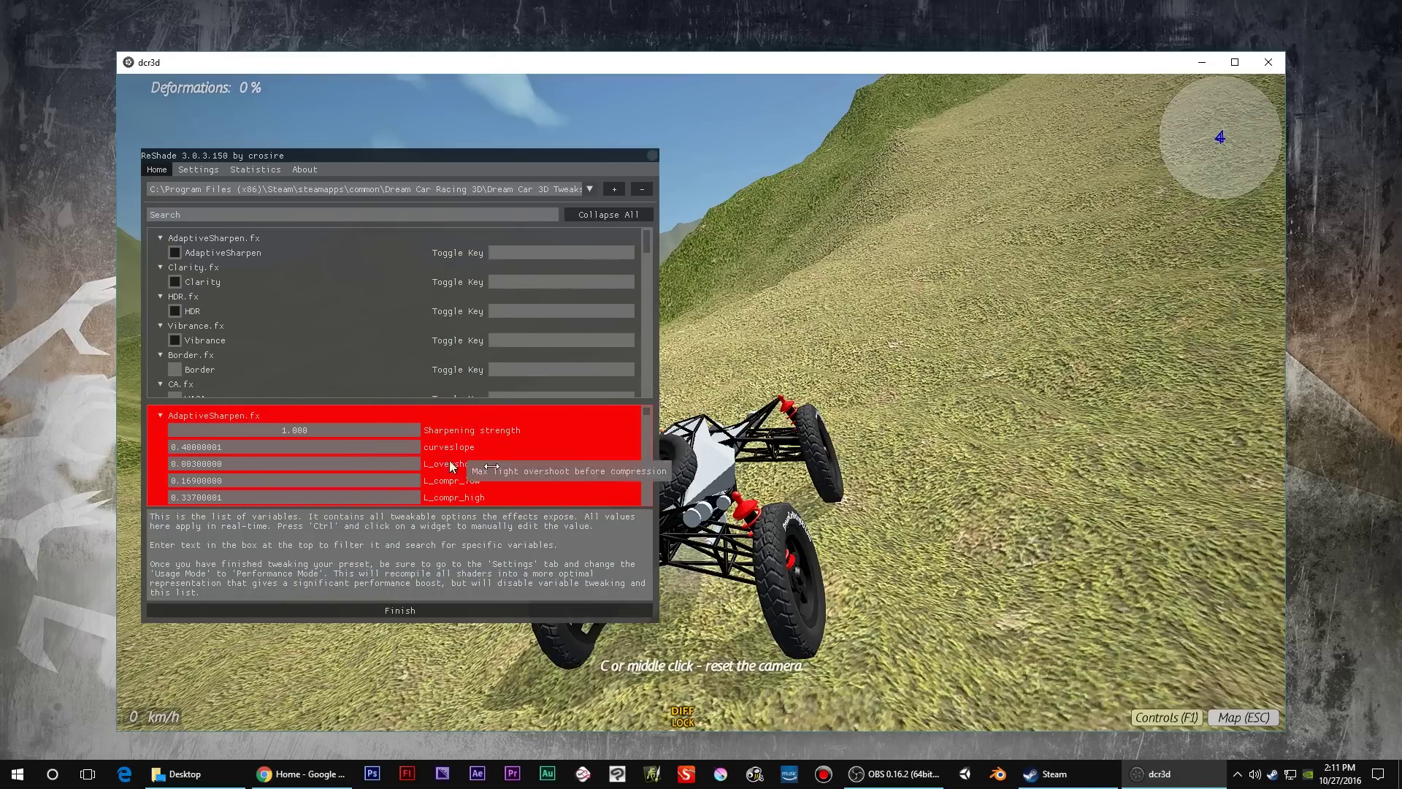
pyautogui.click(160, 416)
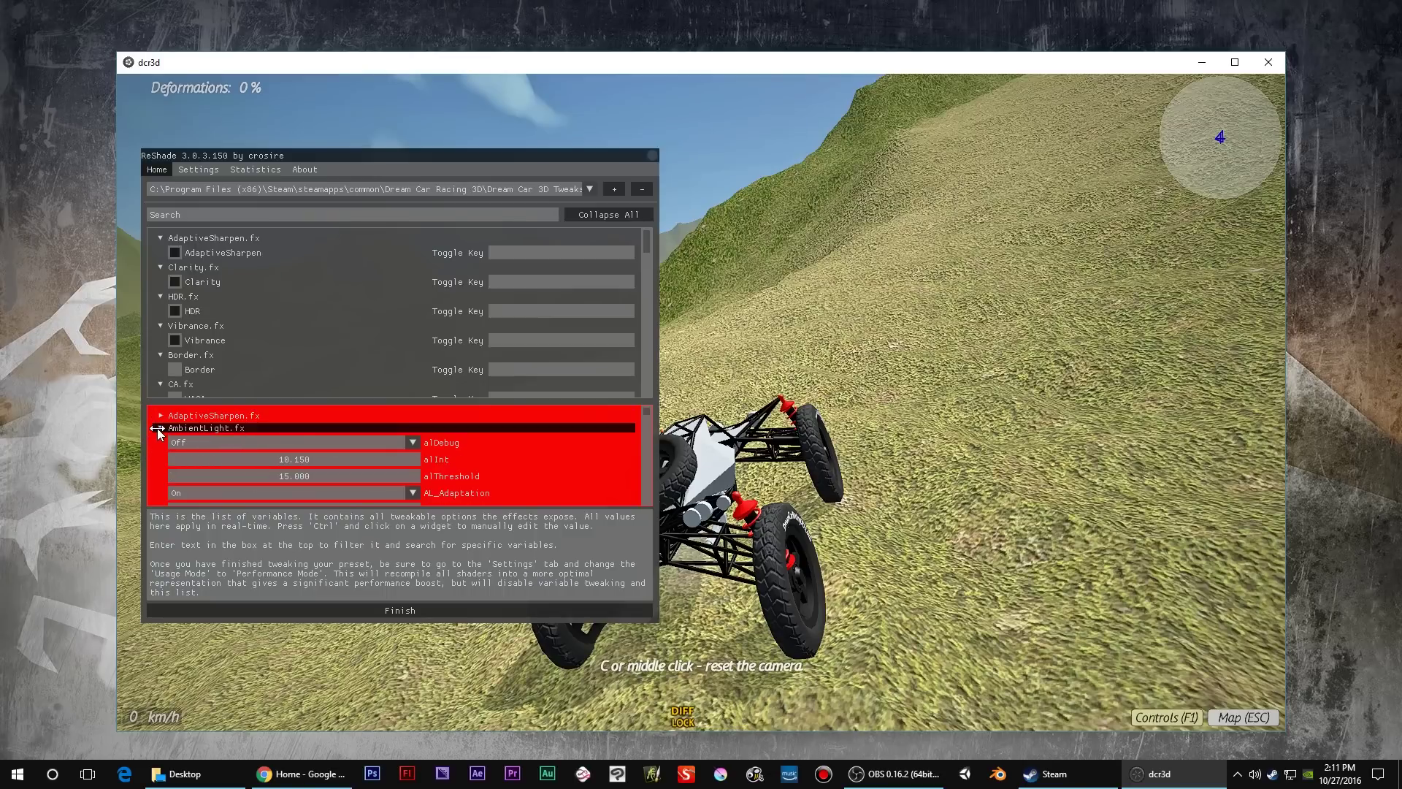
# - Collapse the AmbientLight.fx variables and bring Vibrance.fx into view
pyautogui.click(172, 429)
pyautogui.scroll(-10, 645, 409)
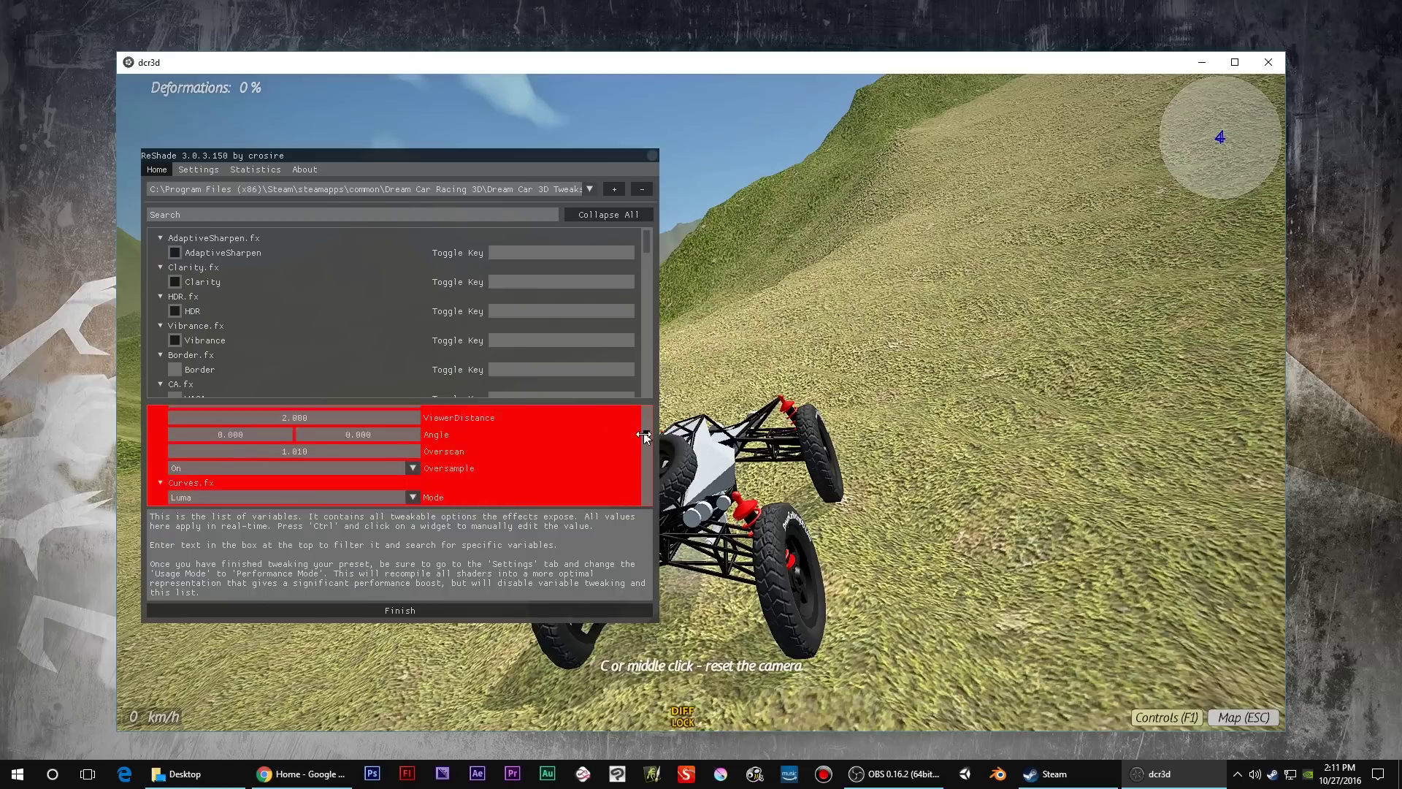
pyautogui.scroll(10, 647, 422)
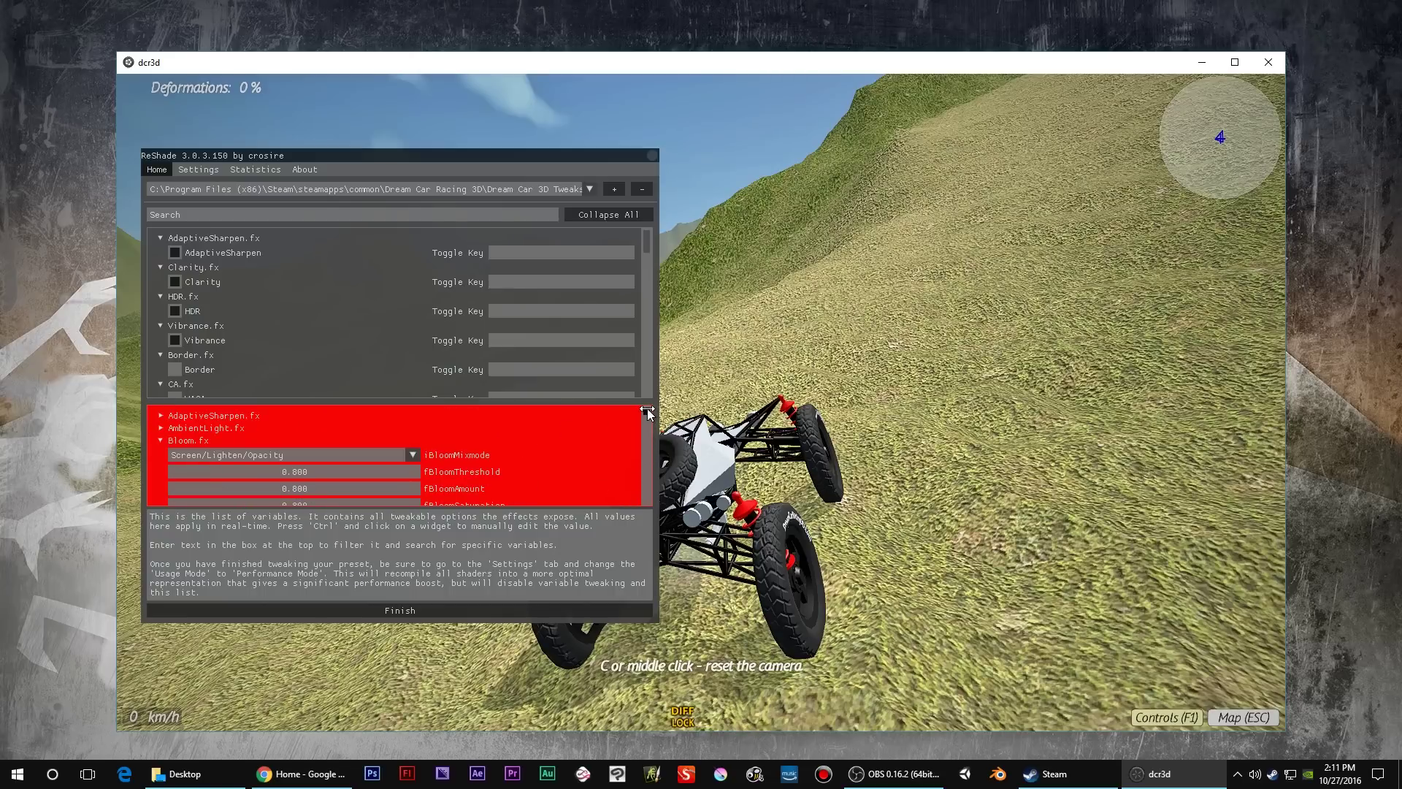
pyautogui.scroll(-15, 409, 442)
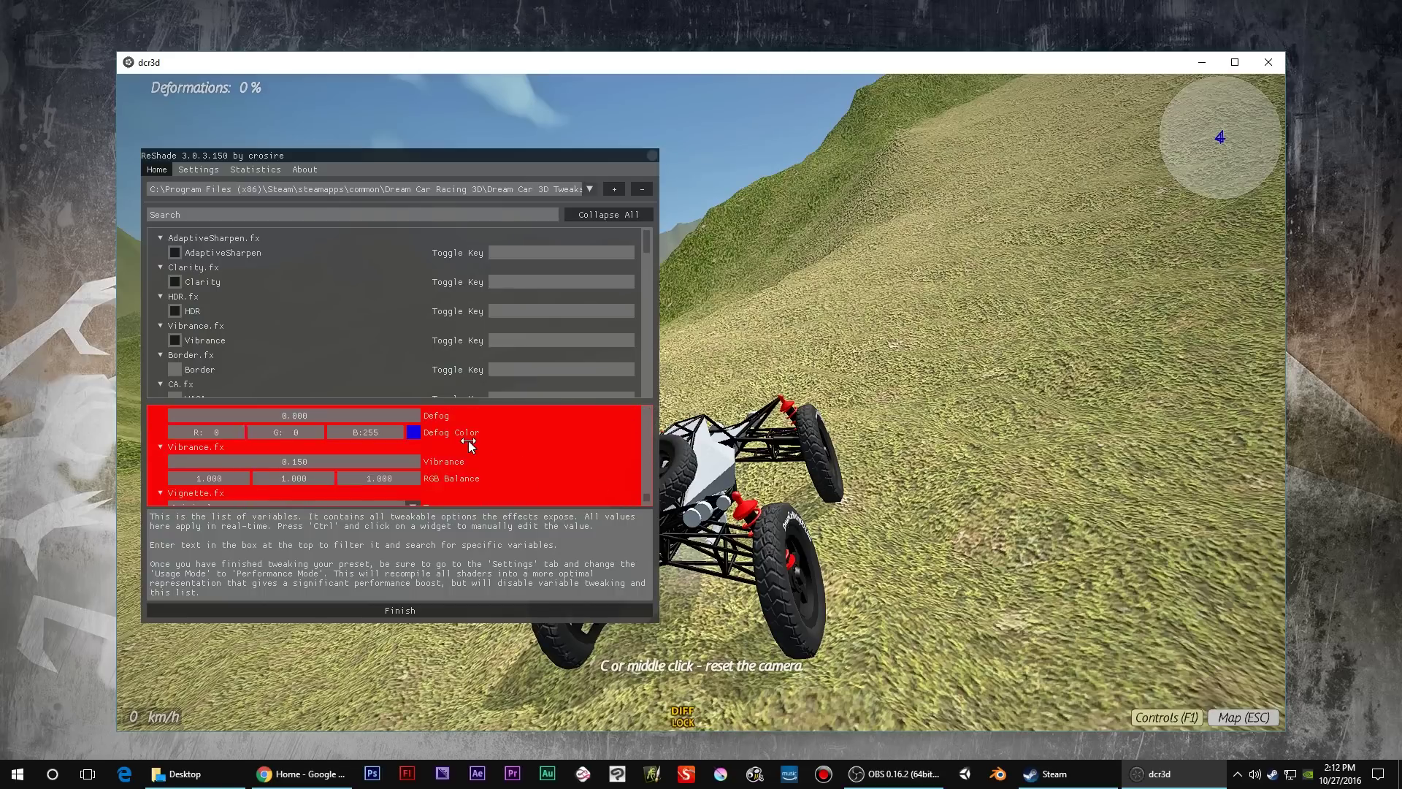
# - Push Vibrance up to 1.000, then settle it at 0.140
pyautogui.click(305, 466)
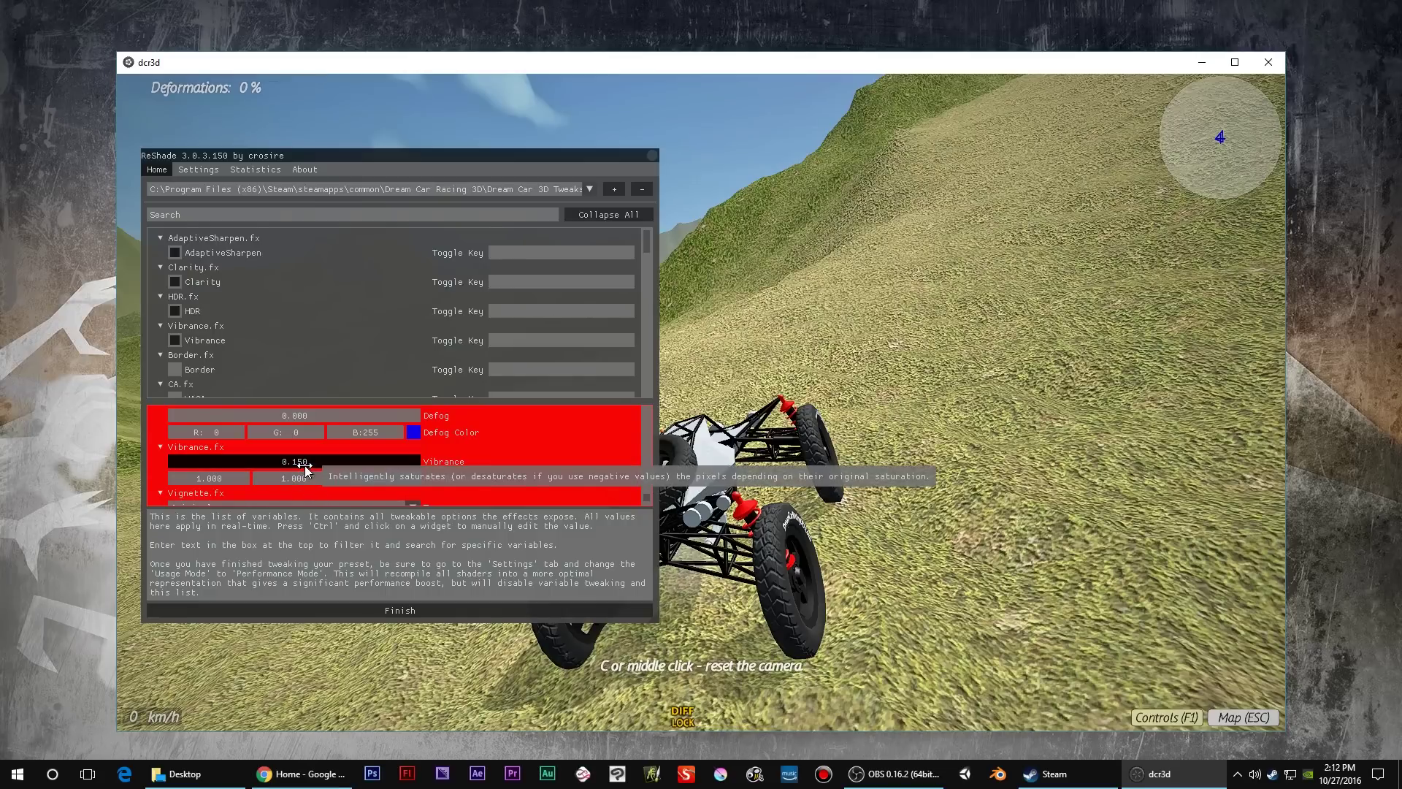
pyautogui.moveTo(304, 466); pyautogui.dragTo(417, 466)
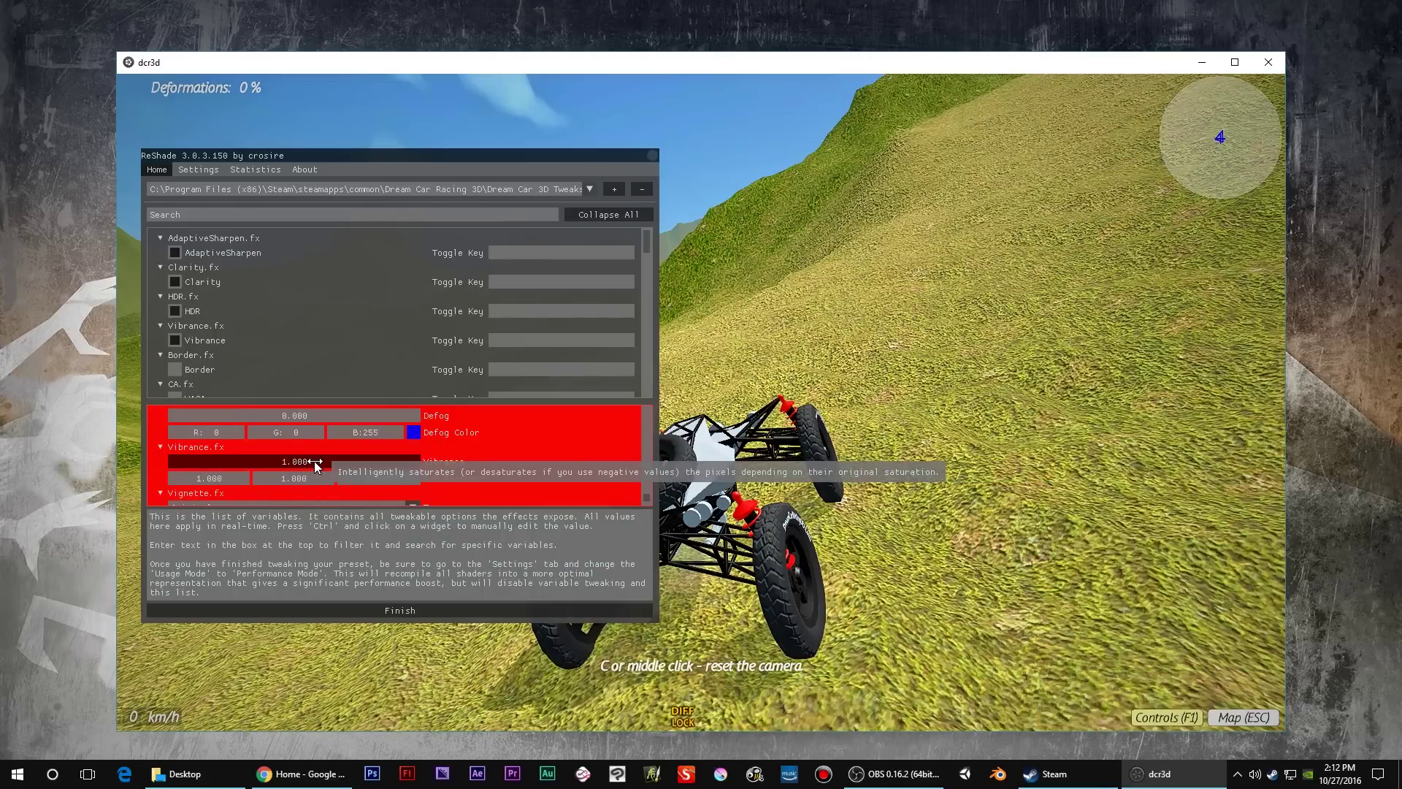
pyautogui.moveTo(316, 466)
pyautogui.mouseDown()
pyautogui.moveTo(186, 468)
pyautogui.moveTo(282, 467)
pyautogui.mouseUp()
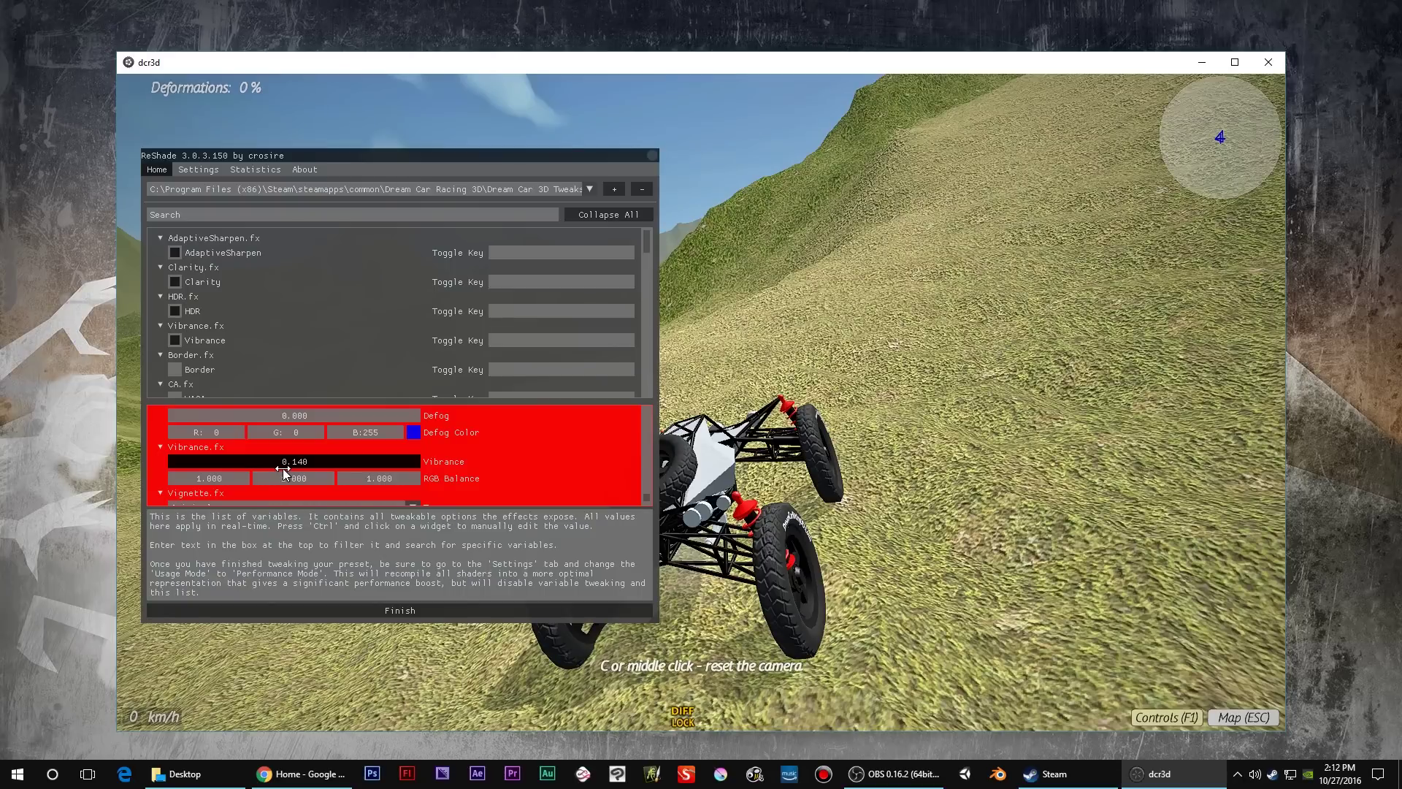
pyautogui.moveTo(283, 468); pyautogui.dragTo(283, 468)
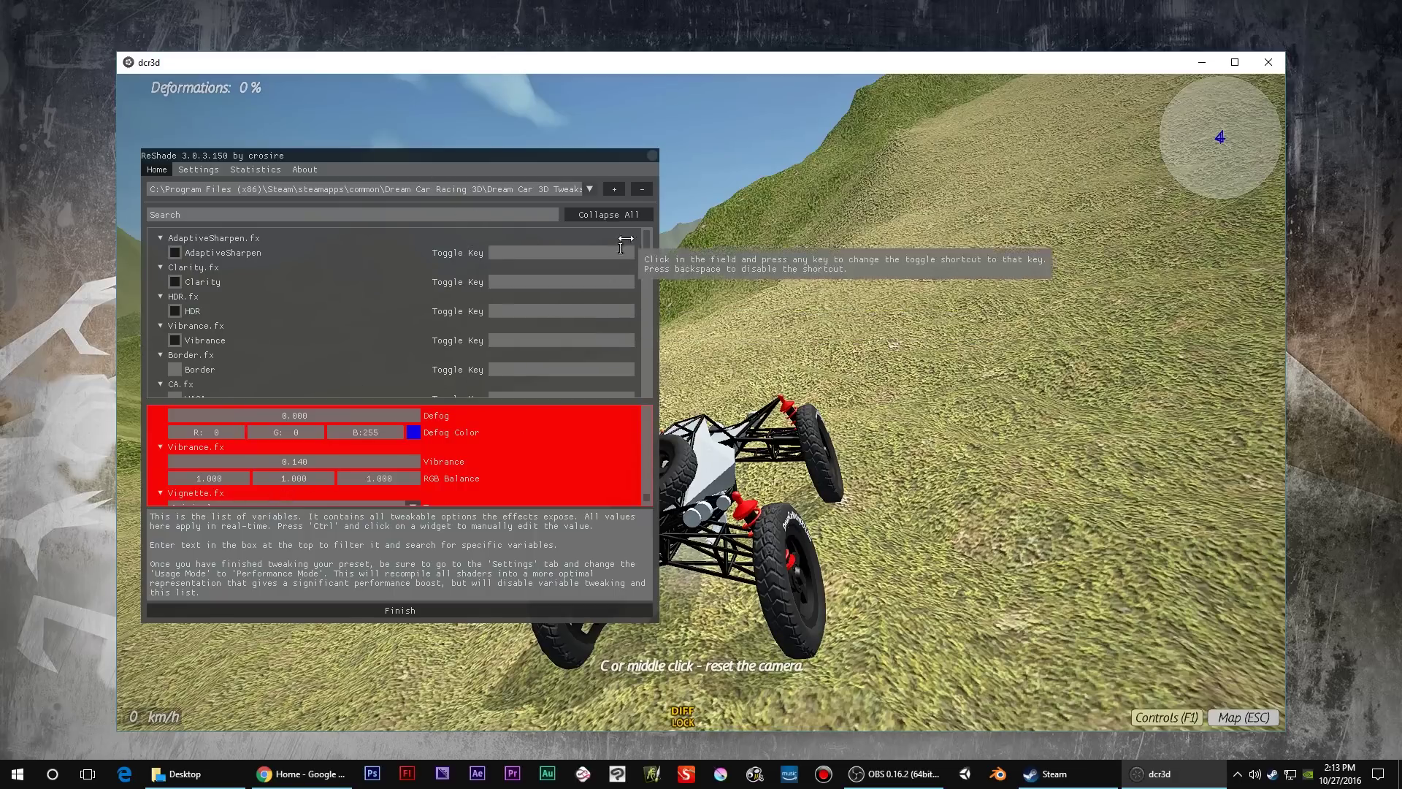
pyautogui.click(591, 191)
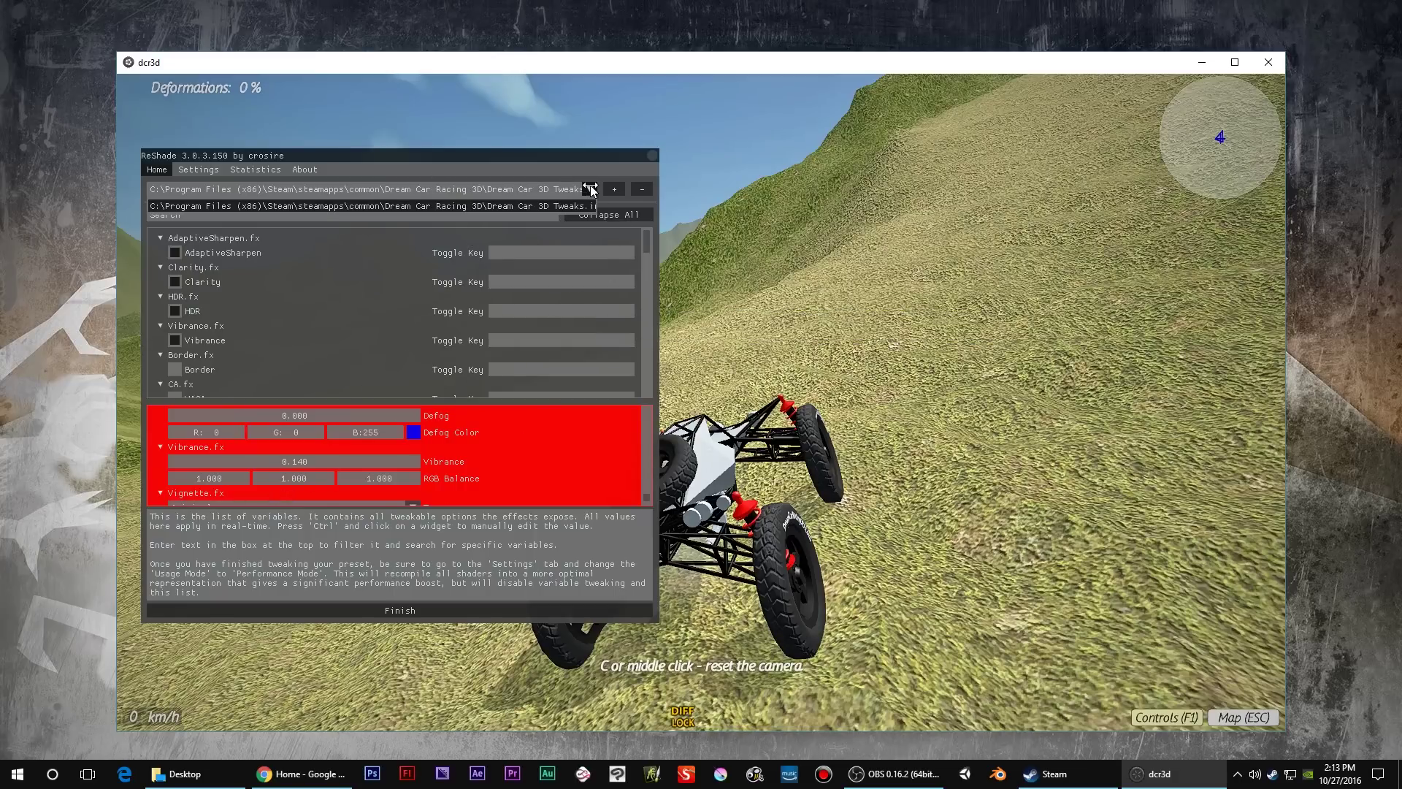
pyautogui.click(590, 190)
pyautogui.click(618, 190)
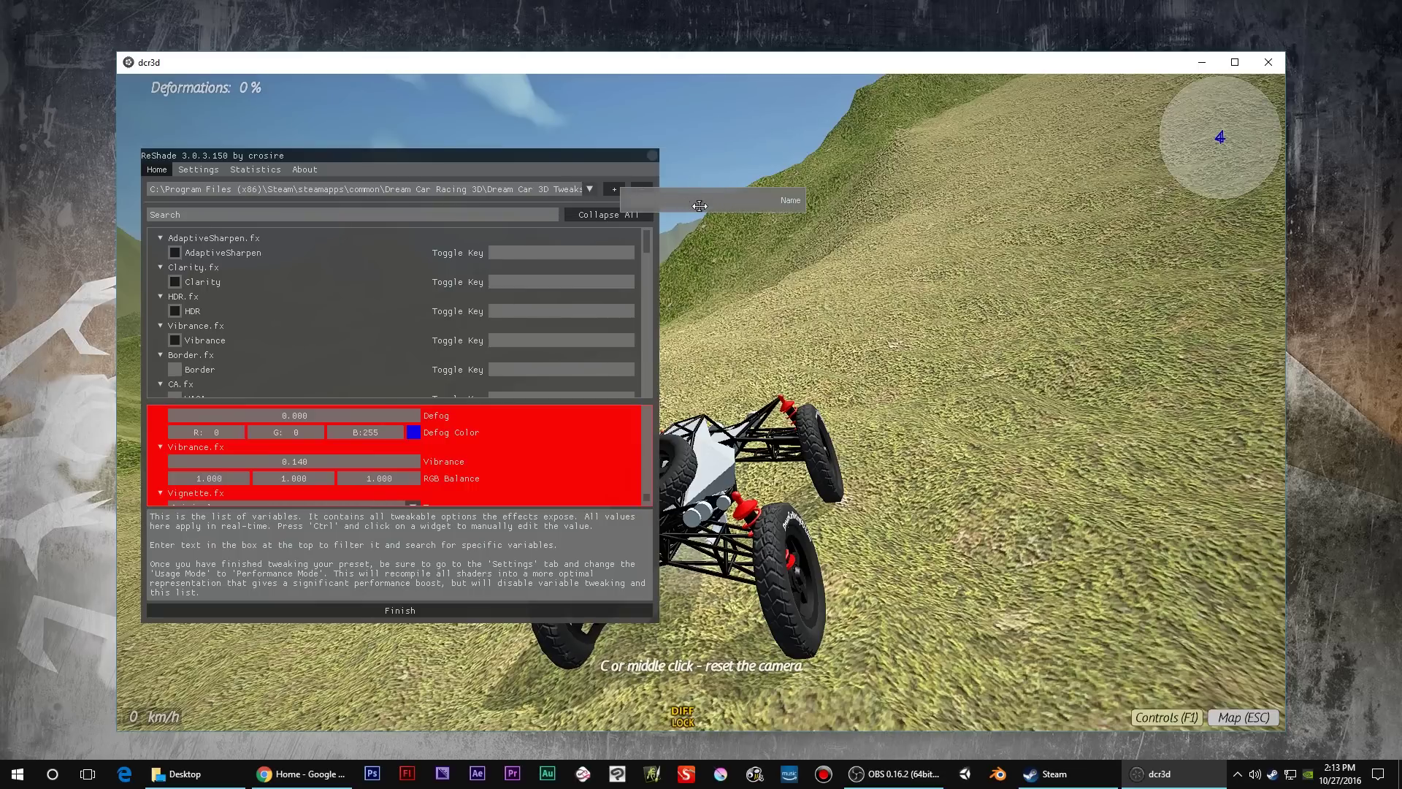
pyautogui.click(361, 190)
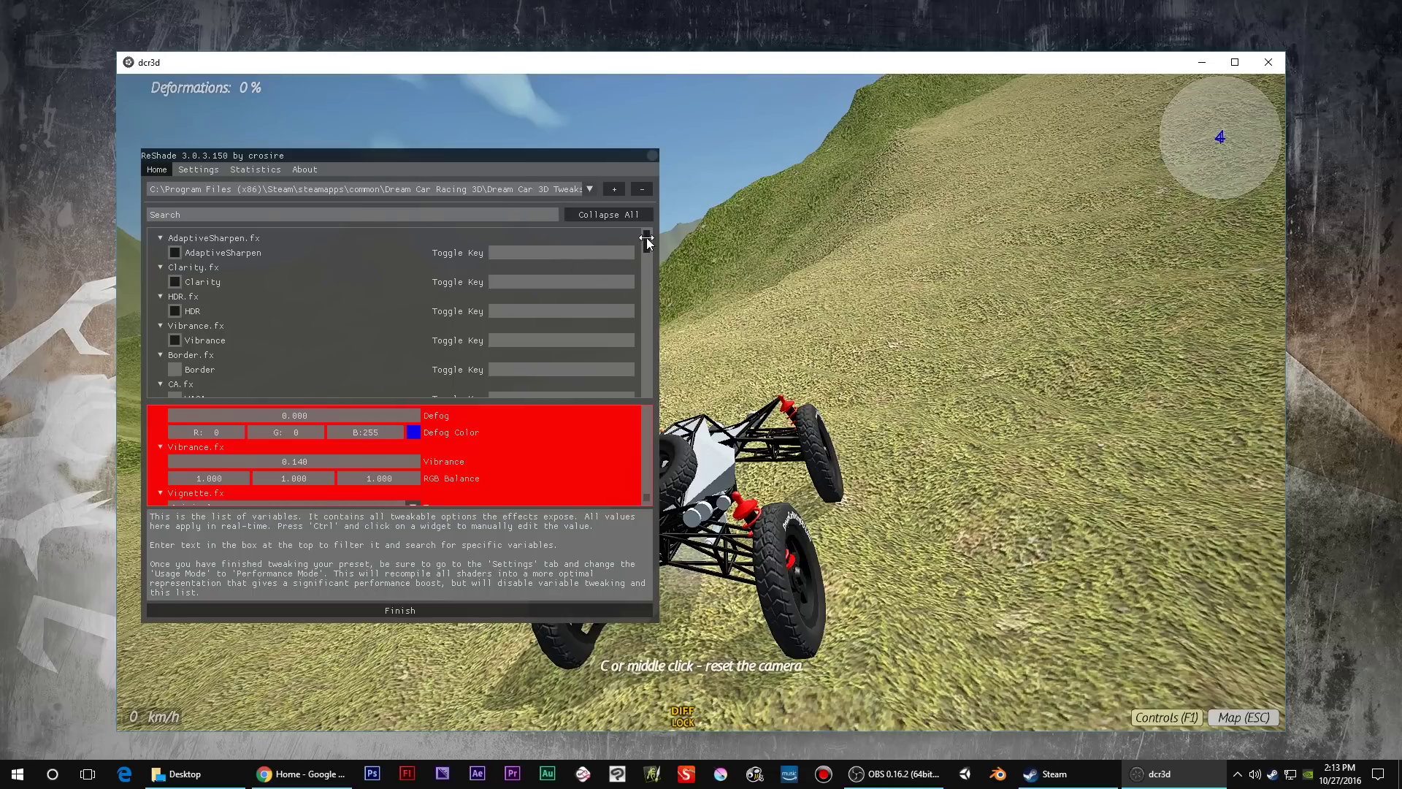
pyautogui.moveTo(647, 239); pyautogui.dragTo(651, 241)
pyautogui.click(198, 173)
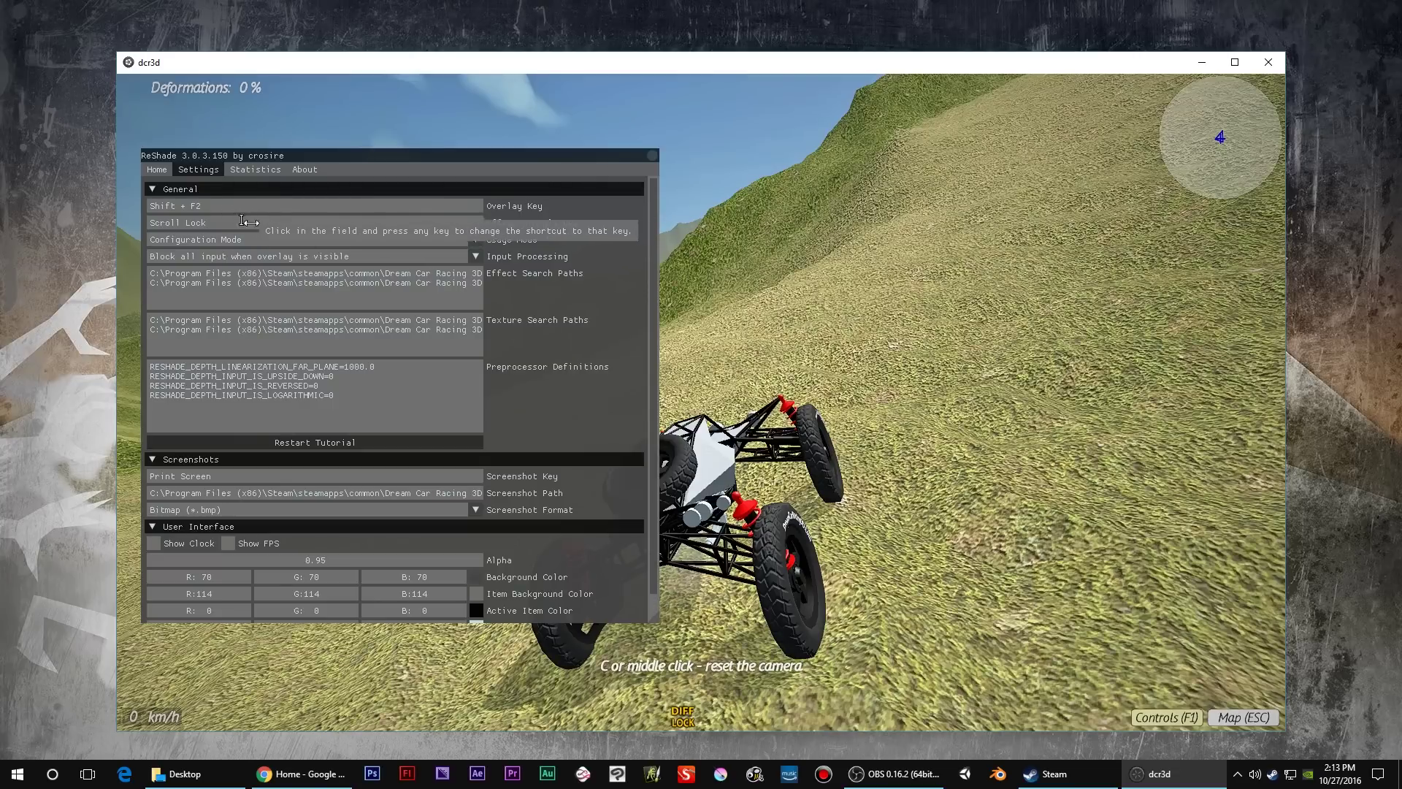
pyautogui.click(162, 171)
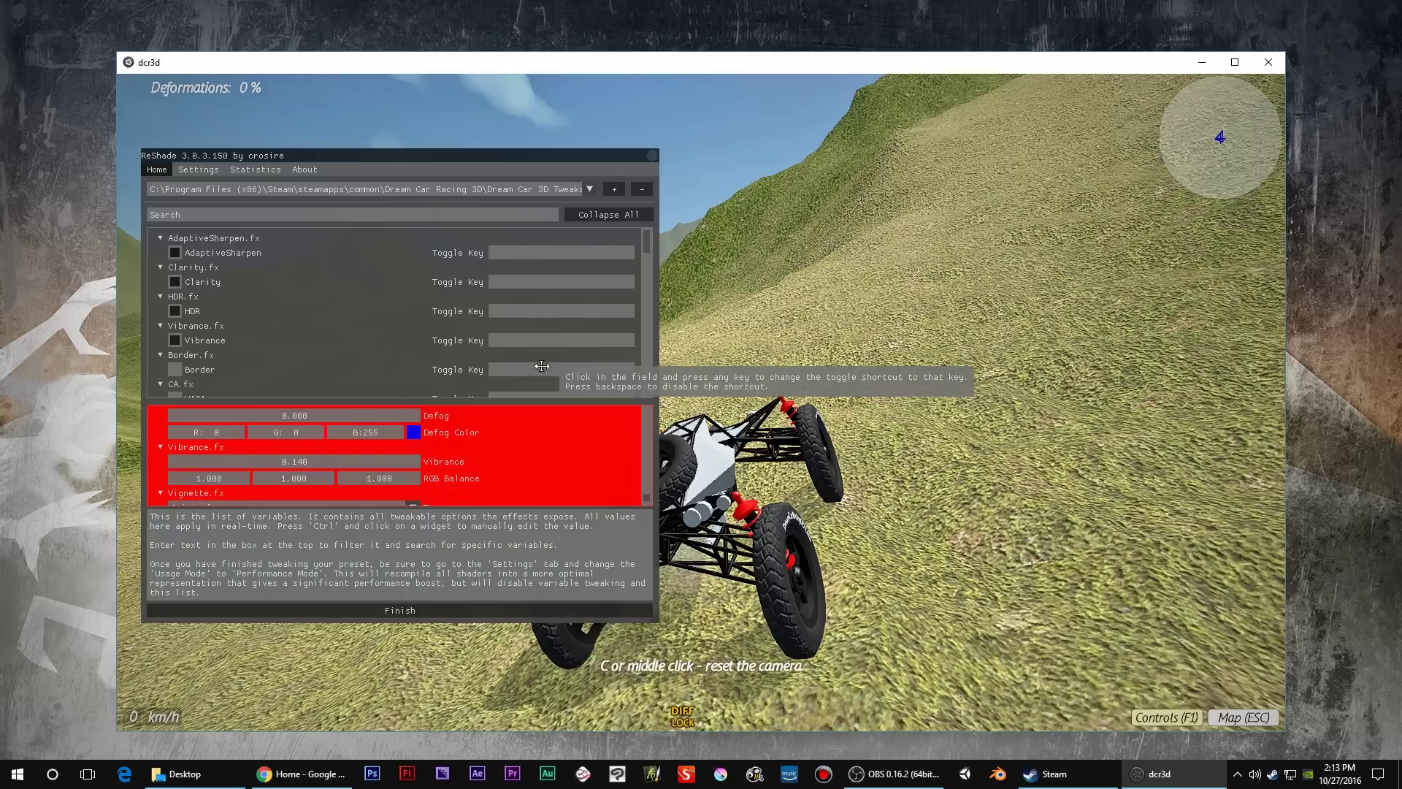
pyautogui.click(652, 155)
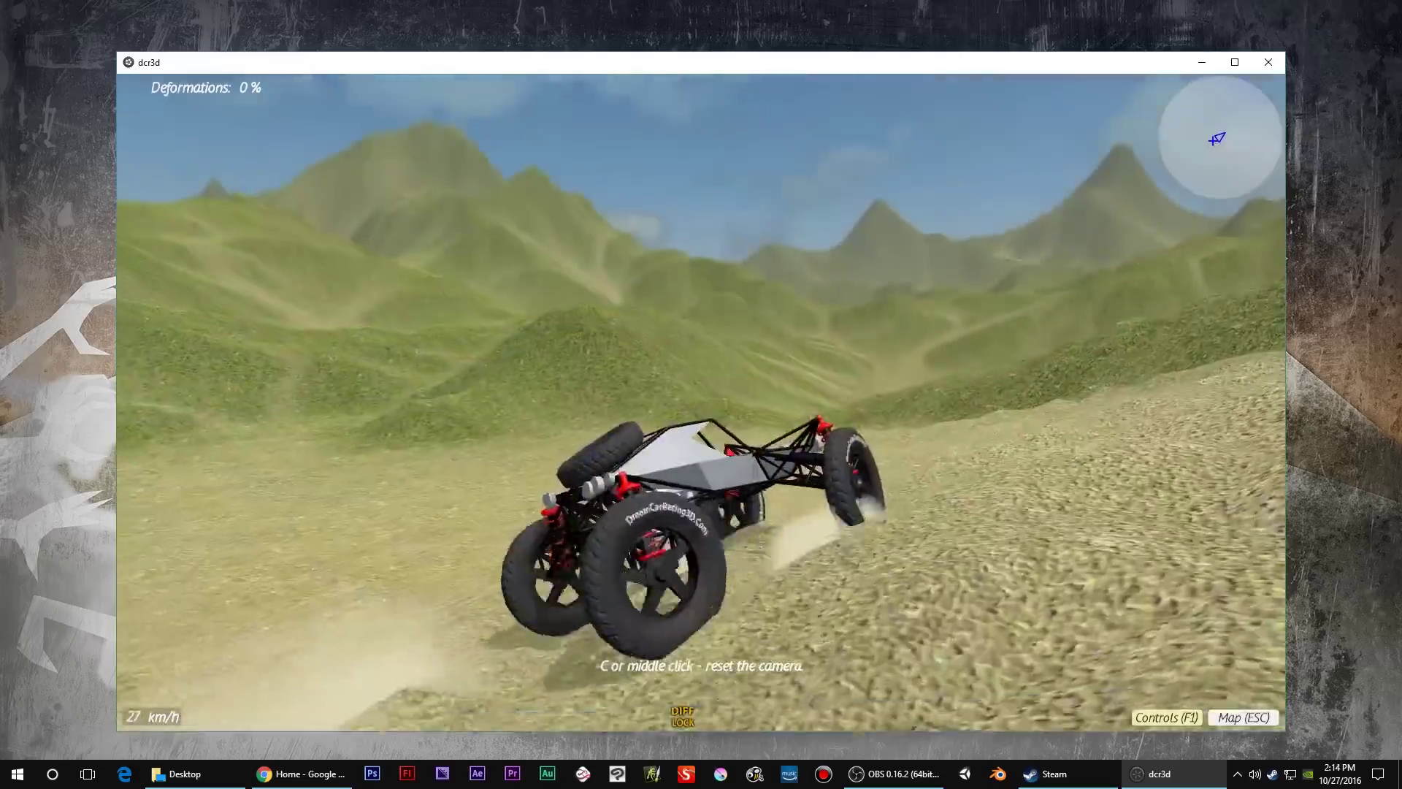
# - Toggle the effects with Scroll Lock and drive the buggy up and back down the valley
pyautogui.press('Scroll_Lock')
pyautogui.press('Up')
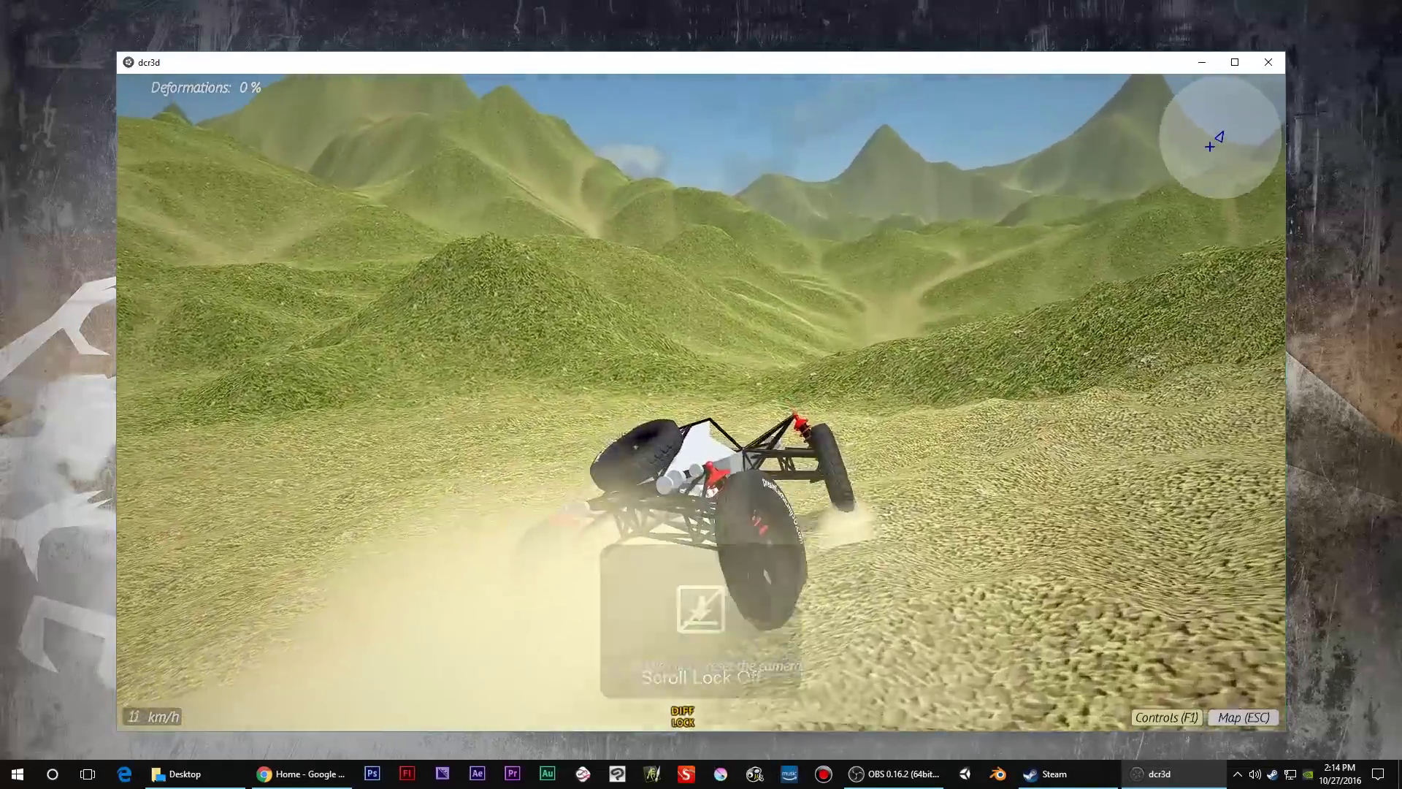
pyautogui.press('Left')
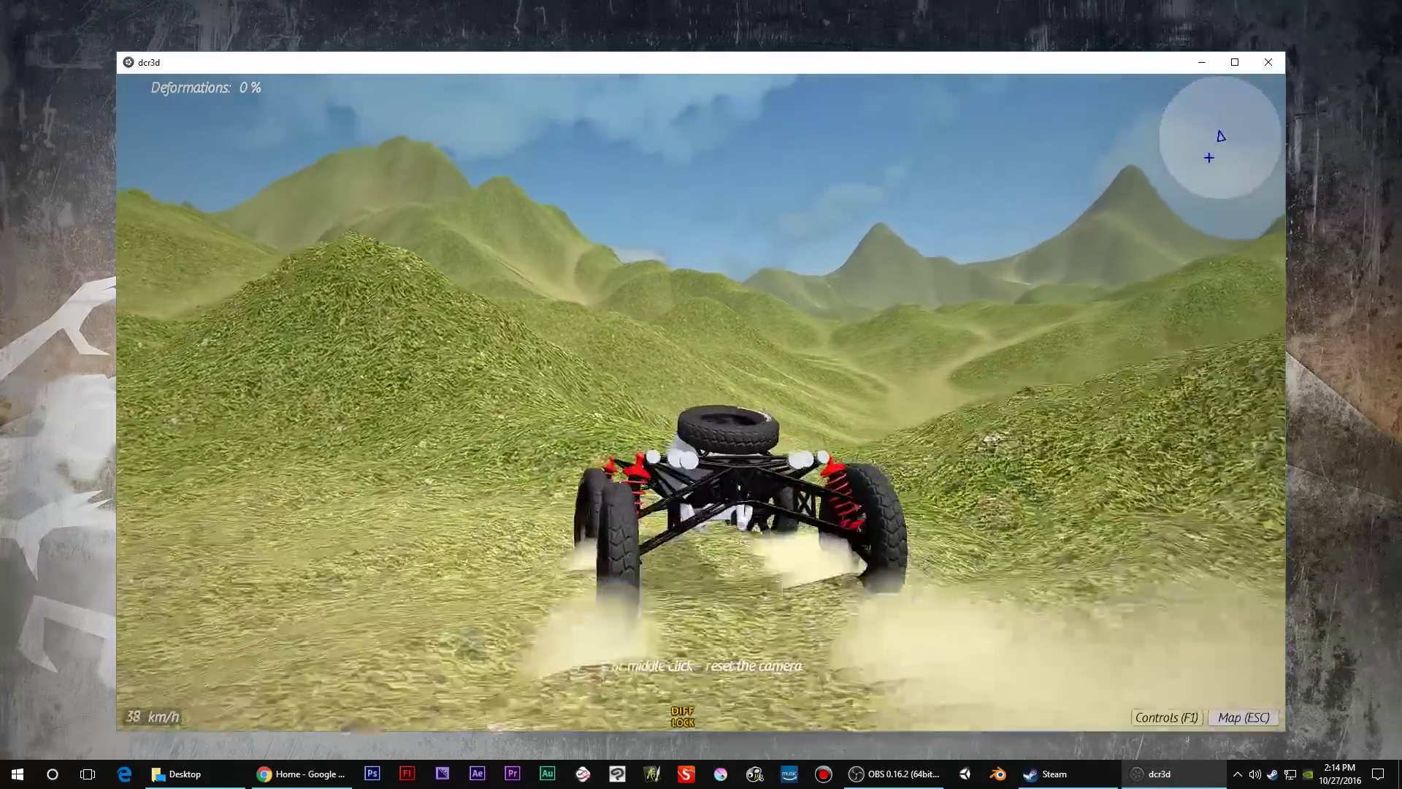
pyautogui.press('Right')
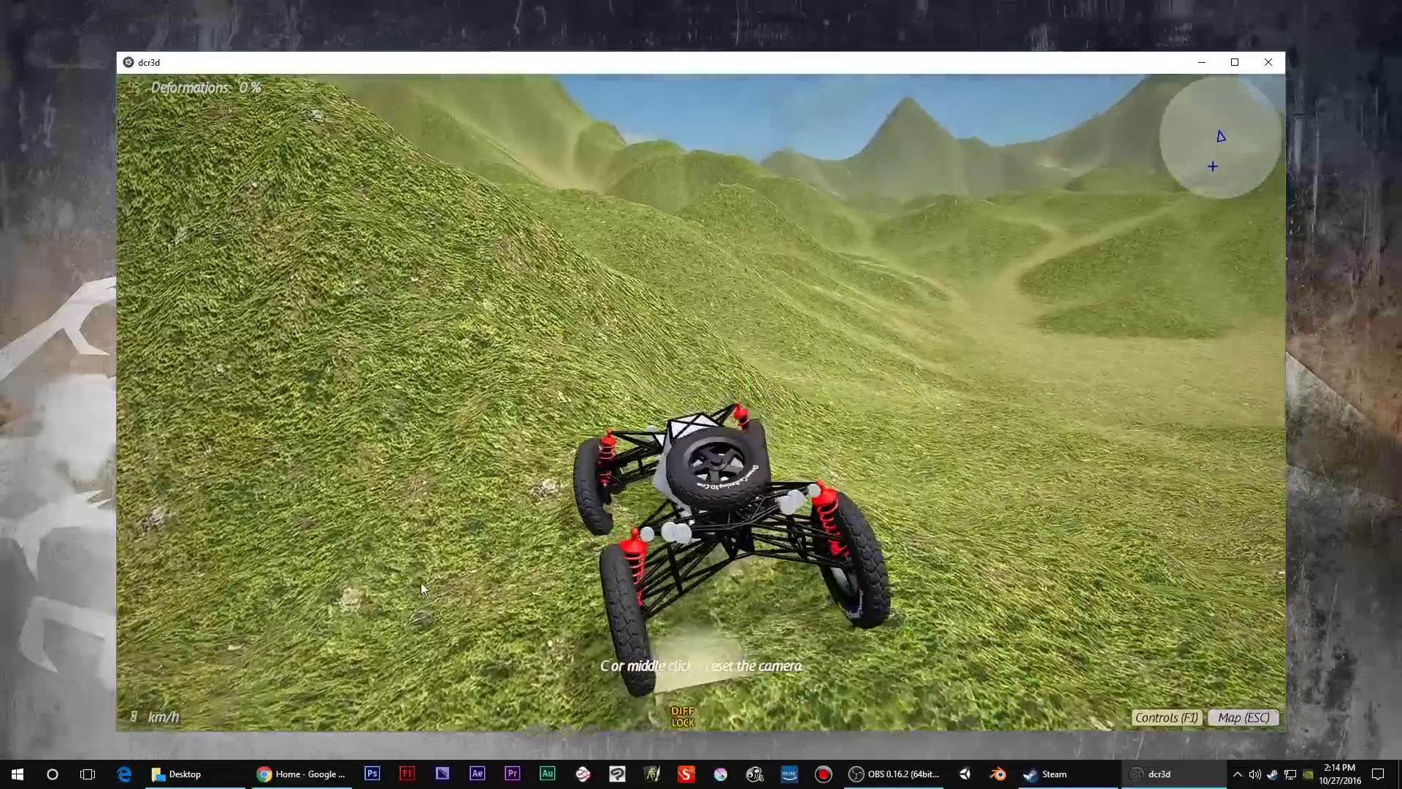
pyautogui.press('Right')
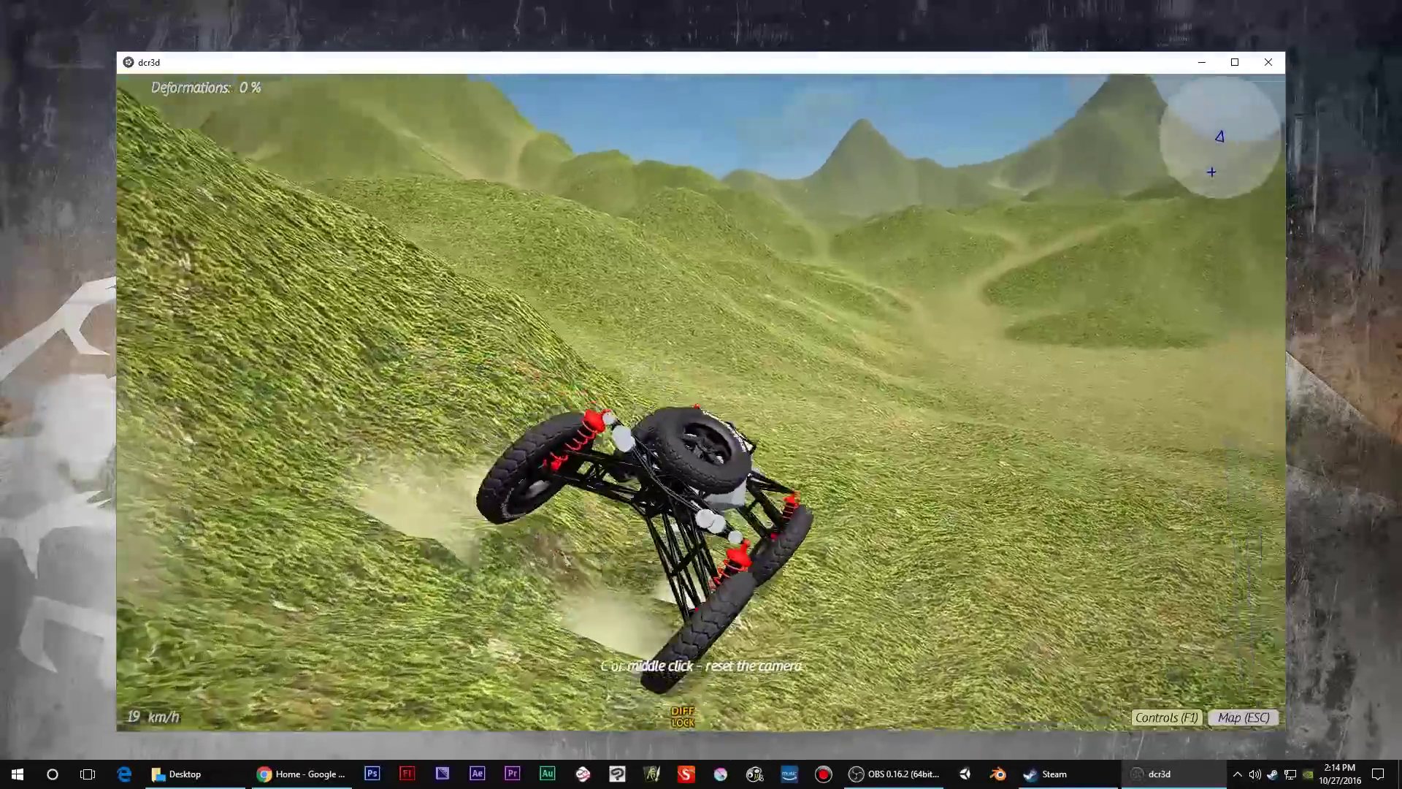
pyautogui.press('Right')
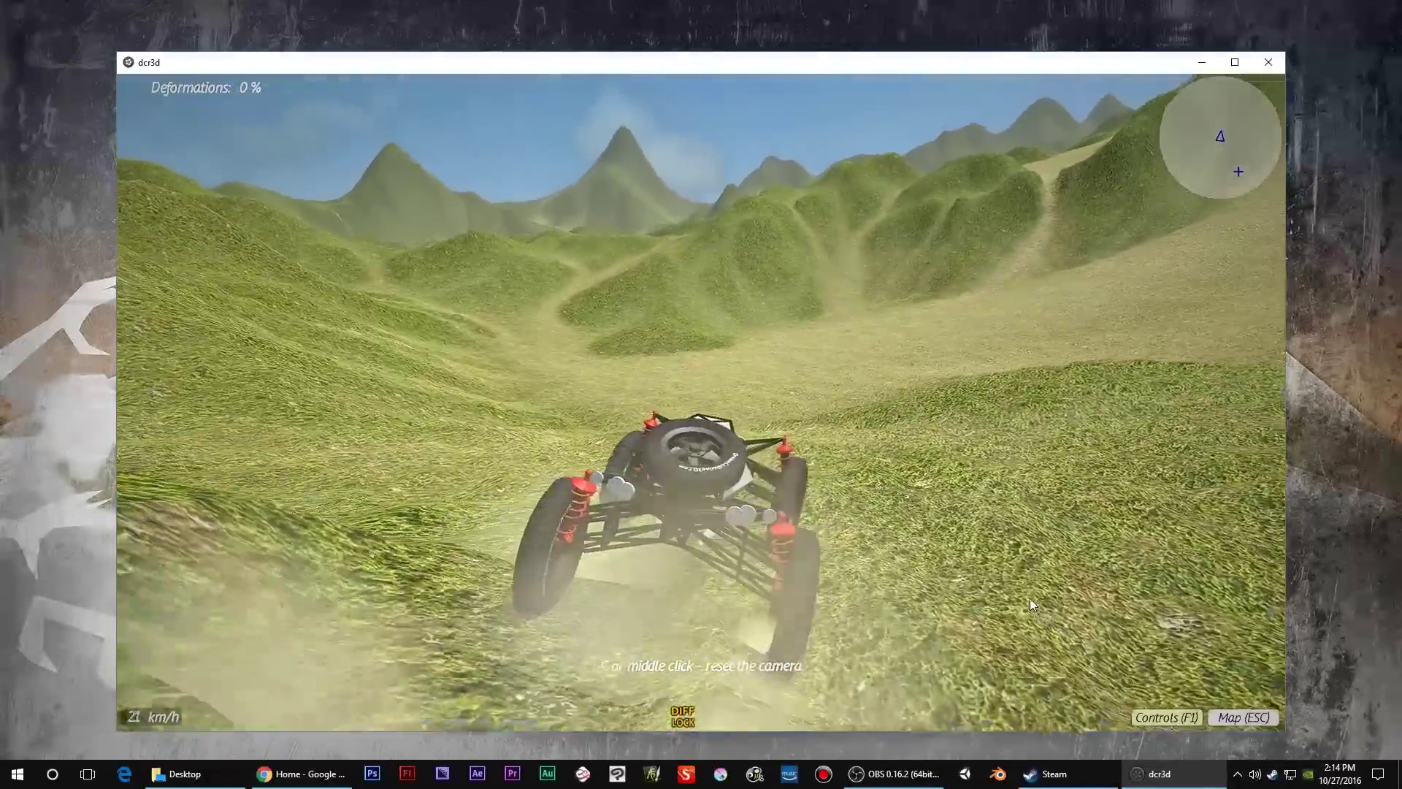
pyautogui.press('Up')
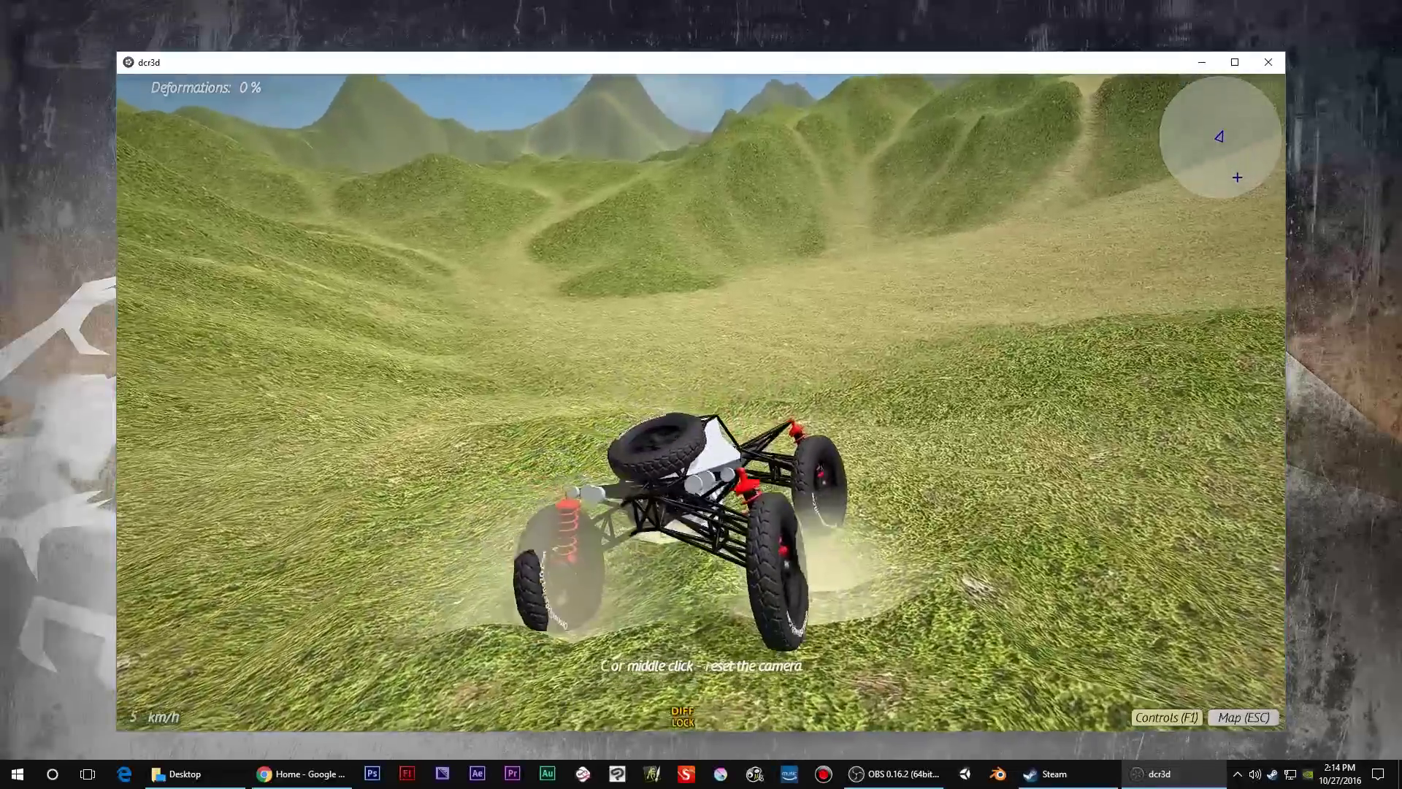
# - Climb over the crest onto flatter ground, brake to a stop, and reopen the ReShade overlay
pyautogui.press('Left')
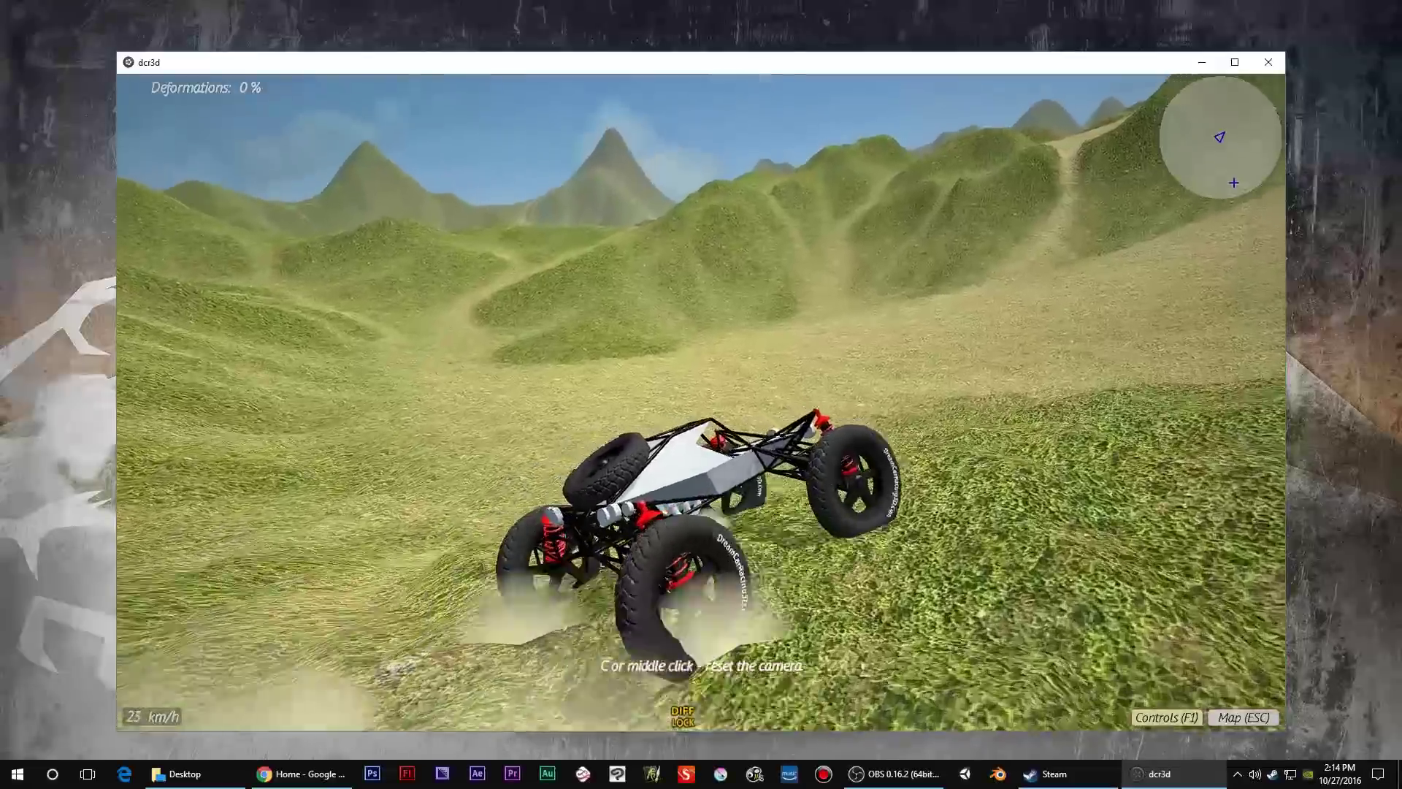
pyautogui.press('Up')
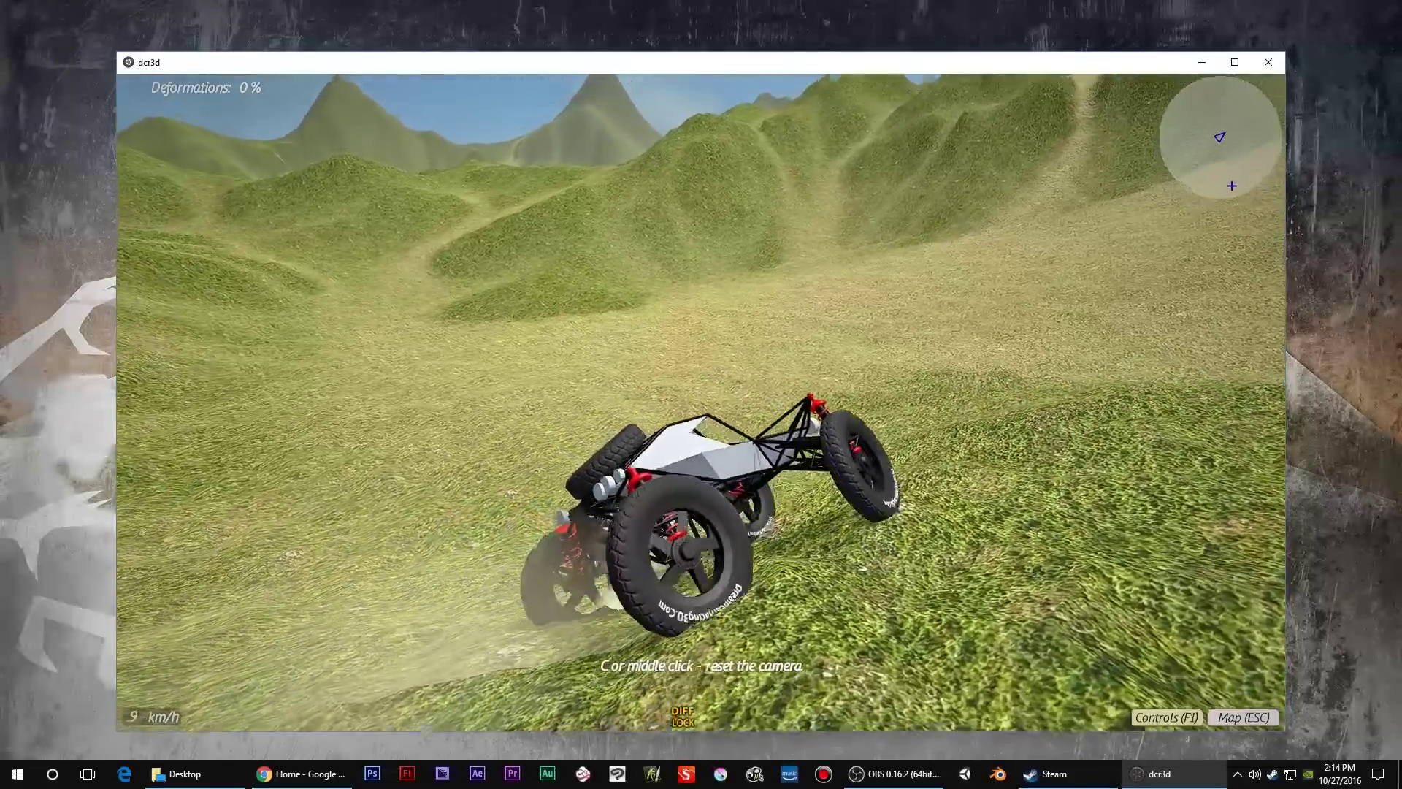
pyautogui.press('Up')
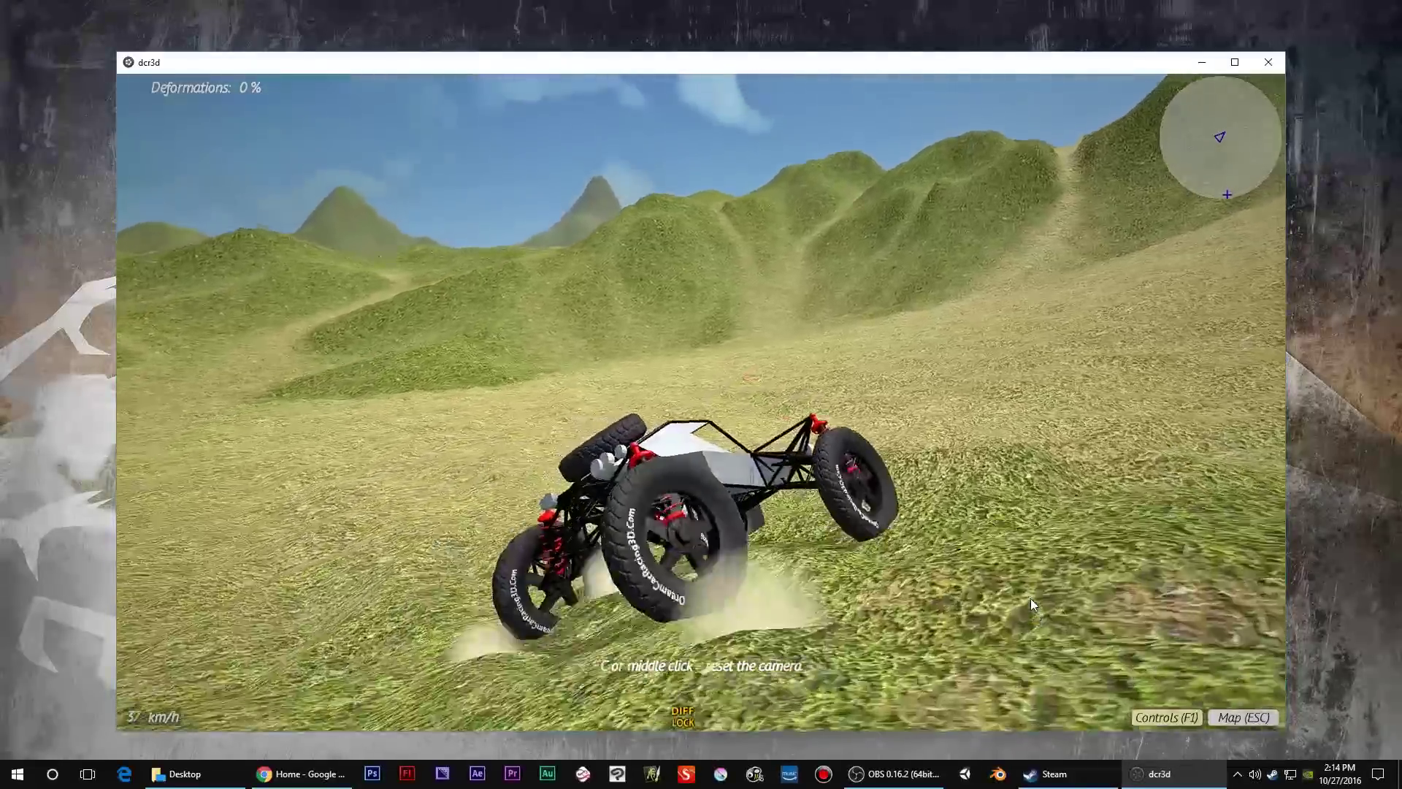
pyautogui.press('Down')
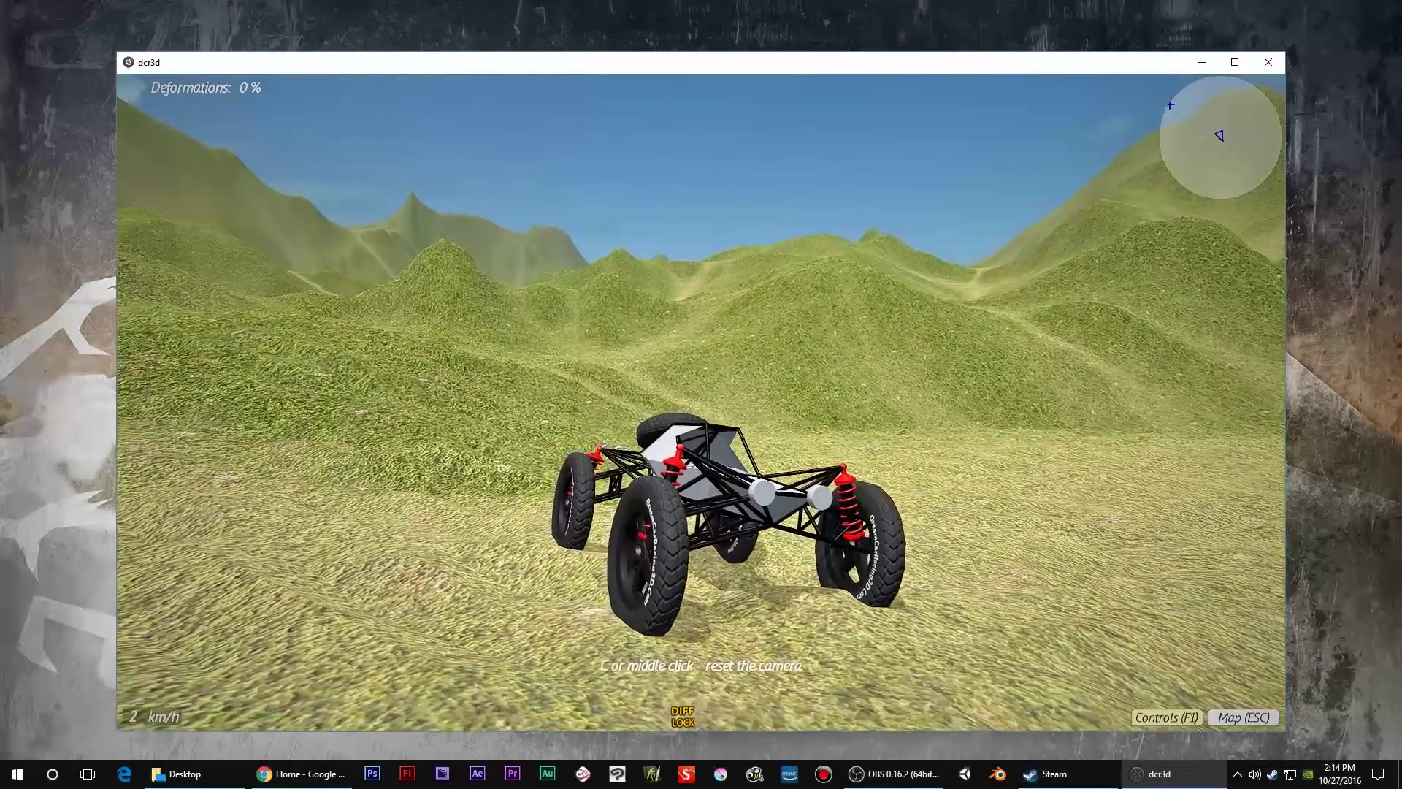
pyautogui.press('Home')
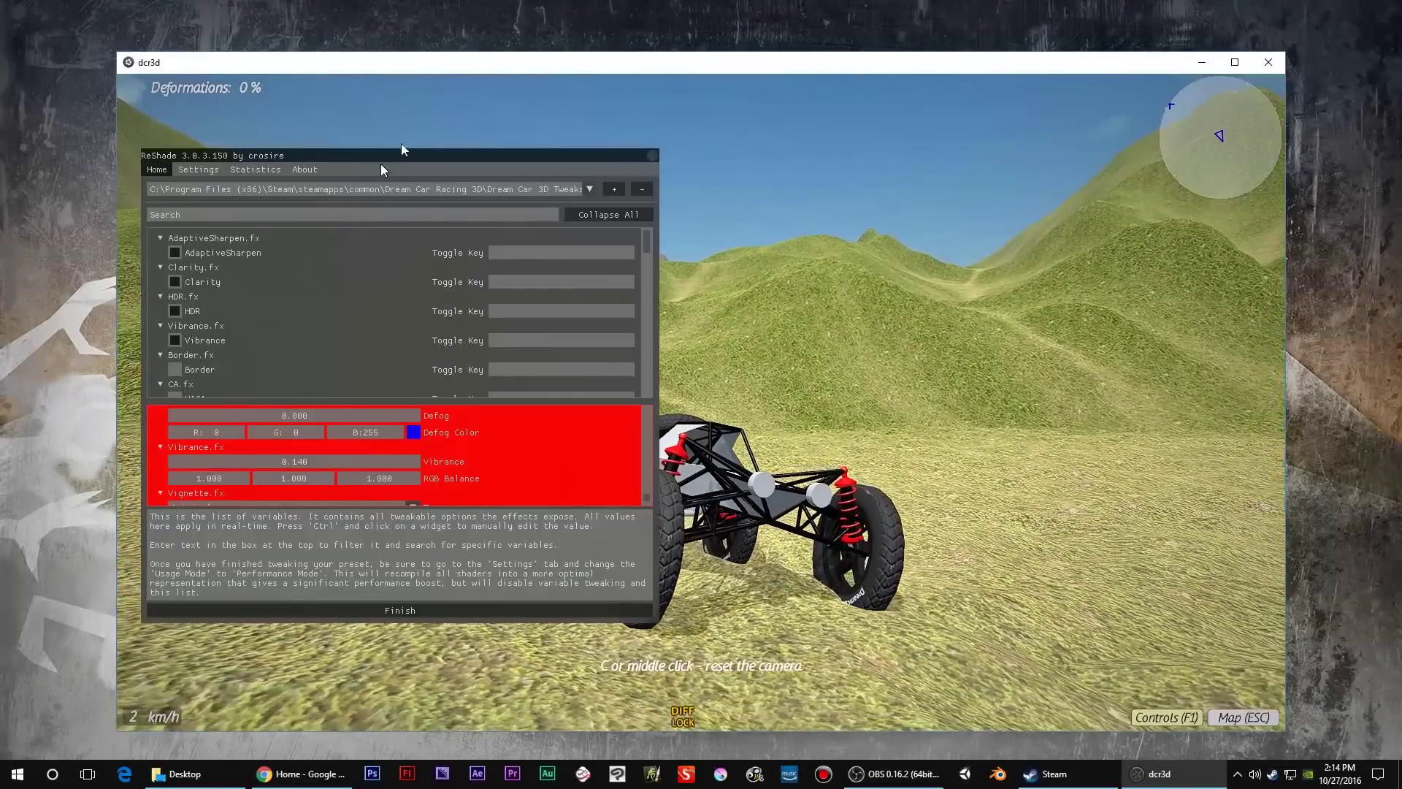
# - Move the overlay aside, close it, and orbit to a higher side view of the buggy
pyautogui.moveTo(414, 152)
pyautogui.mouseDown()
pyautogui.moveTo(529, 130)
pyautogui.moveTo(483, 125)
pyautogui.mouseUp()
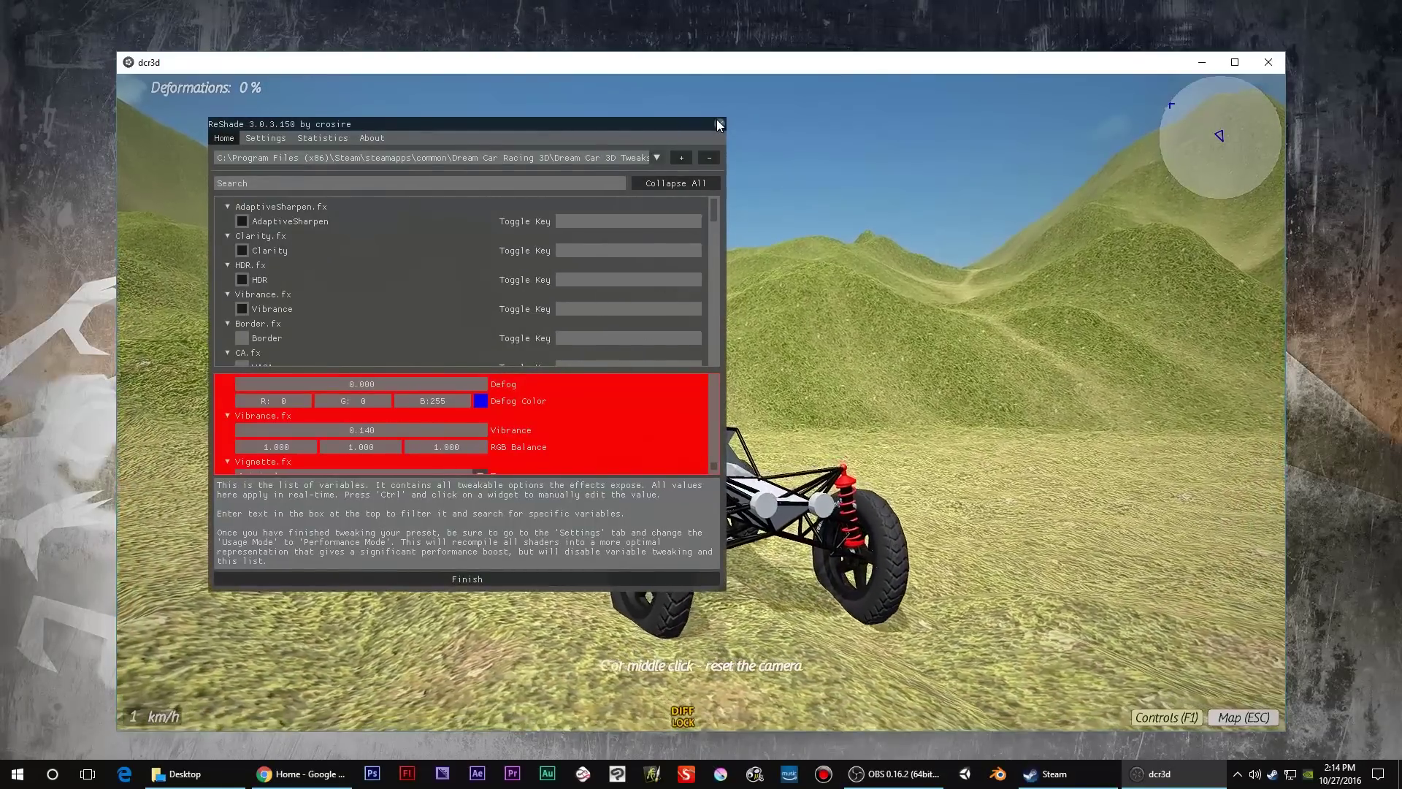
pyautogui.click(718, 122)
pyautogui.moveTo(555, 586); pyautogui.dragTo(672, 614)
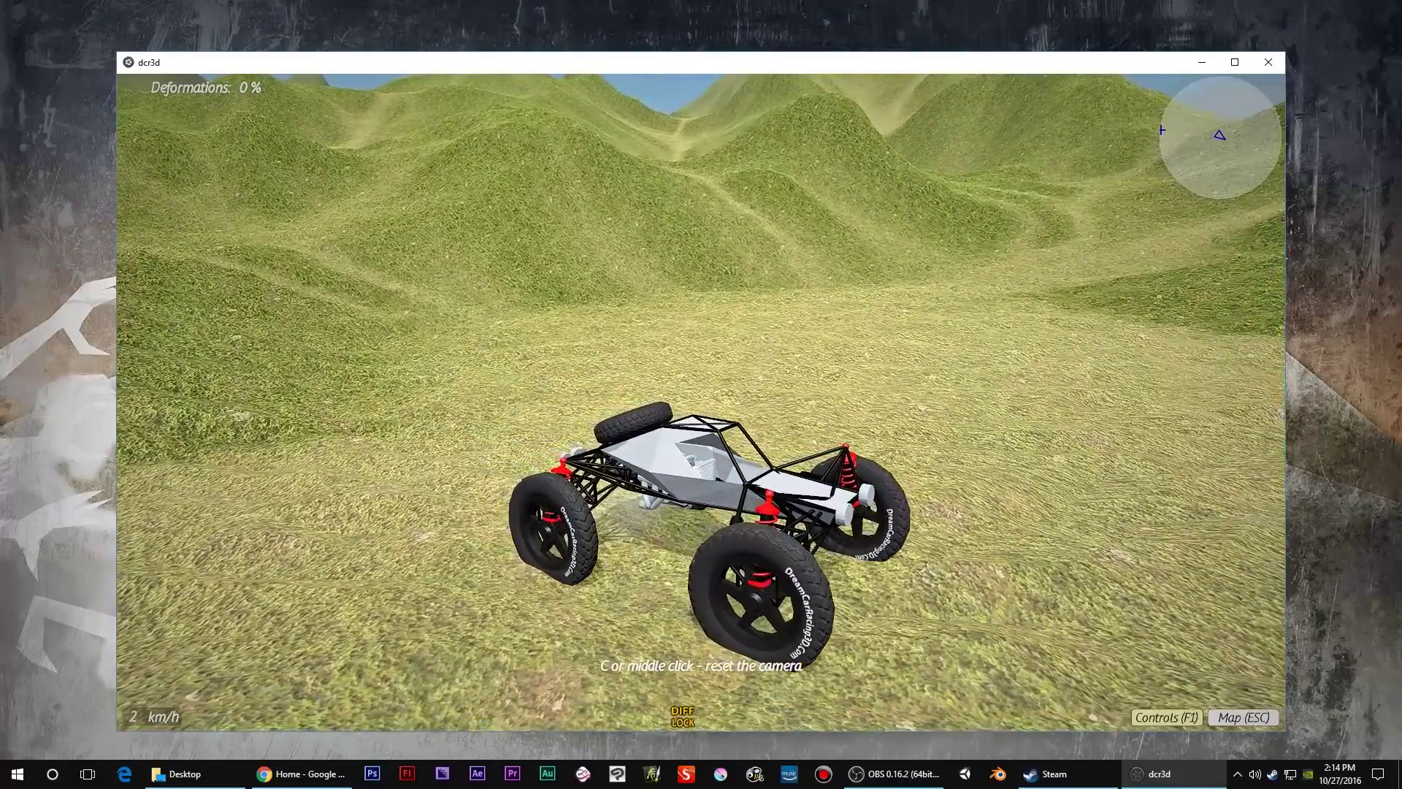